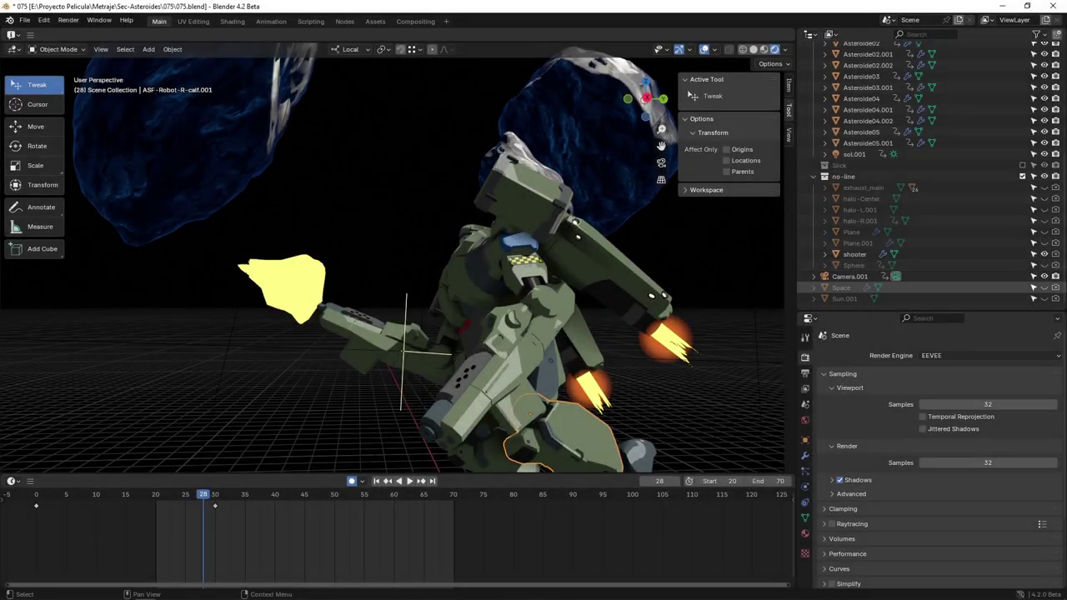
{"action": "middle_click_drag", "start_coordinate": [533, 279], "coordinate": [546, 282]}
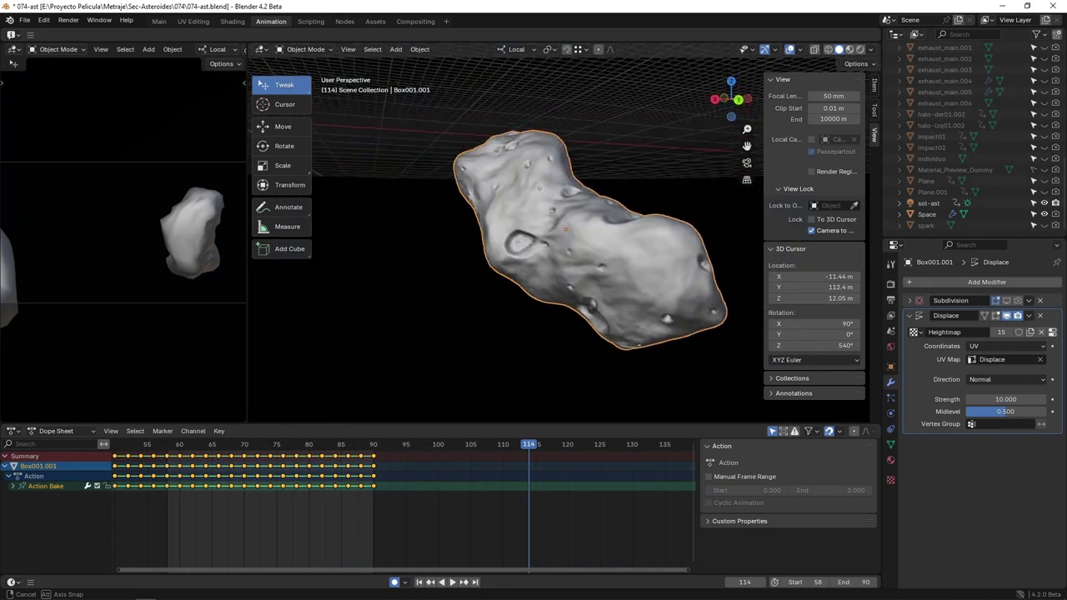
Select the smaller neighbouring asteroid, Asteroide005.002, frame it, and enable its second Subdivision and Displace modifiers in the viewport
{"action": "middle_click_drag", "start_coordinate": [534, 242], "coordinate": [571, 242]}
{"action": "scroll", "coordinate": [565, 238], "scroll_direction": "down", "scroll_amount": 6}
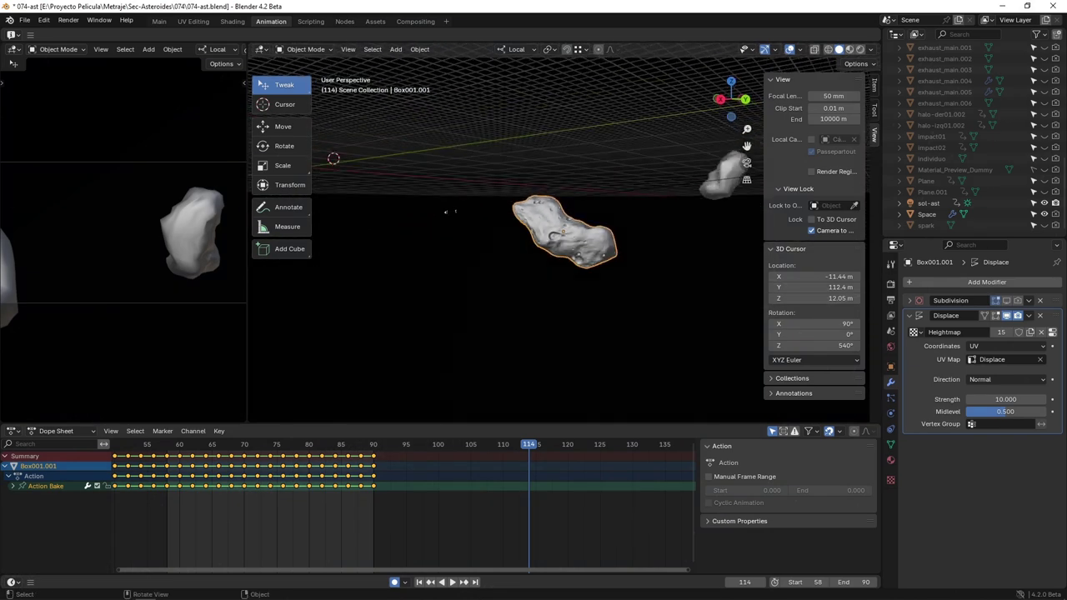
{"action": "left_click", "coordinate": [722, 178]}
{"action": "left_click", "coordinate": [722, 178]}
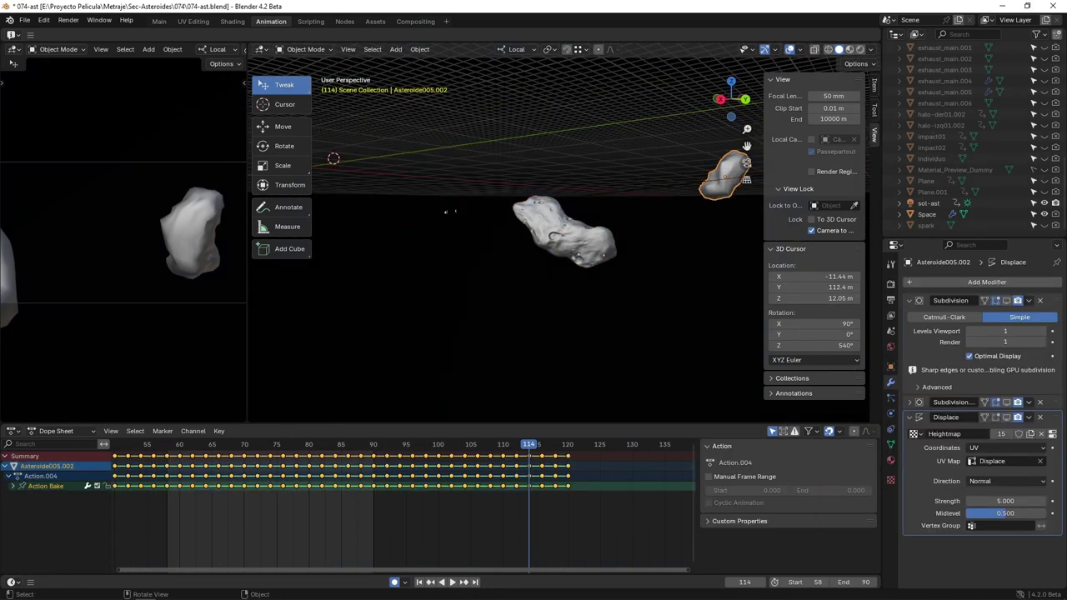
{"action": "key", "text": "KP_Decimal"}
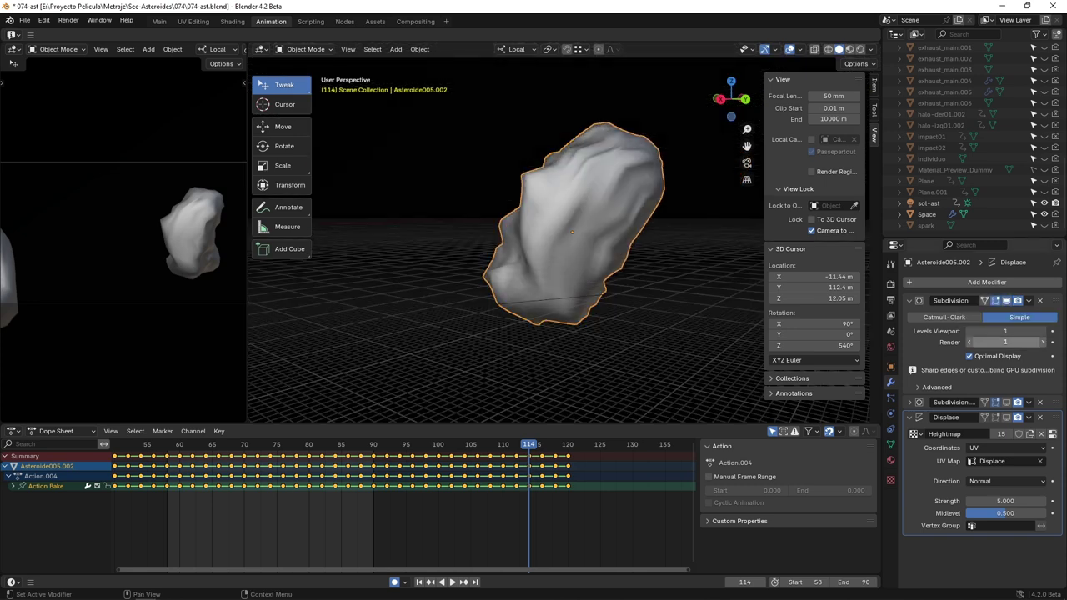
{"action": "left_click", "coordinate": [1007, 403]}
{"action": "left_click", "coordinate": [1007, 417]}
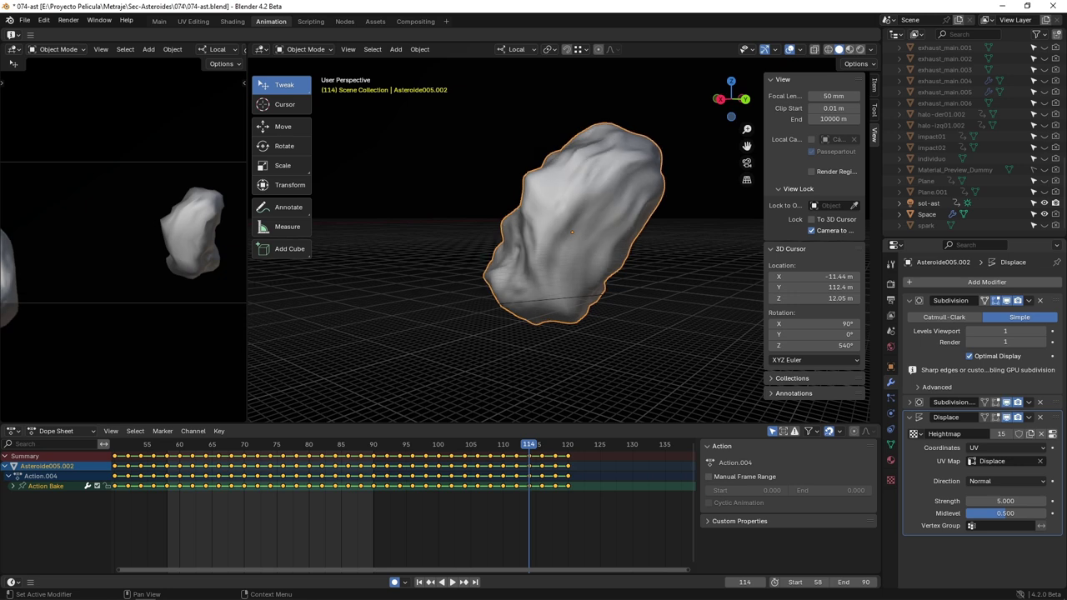
Set both the viewport and render levels of the asteroid's second Subdivision modifier to 3
{"action": "left_click", "coordinate": [963, 402]}
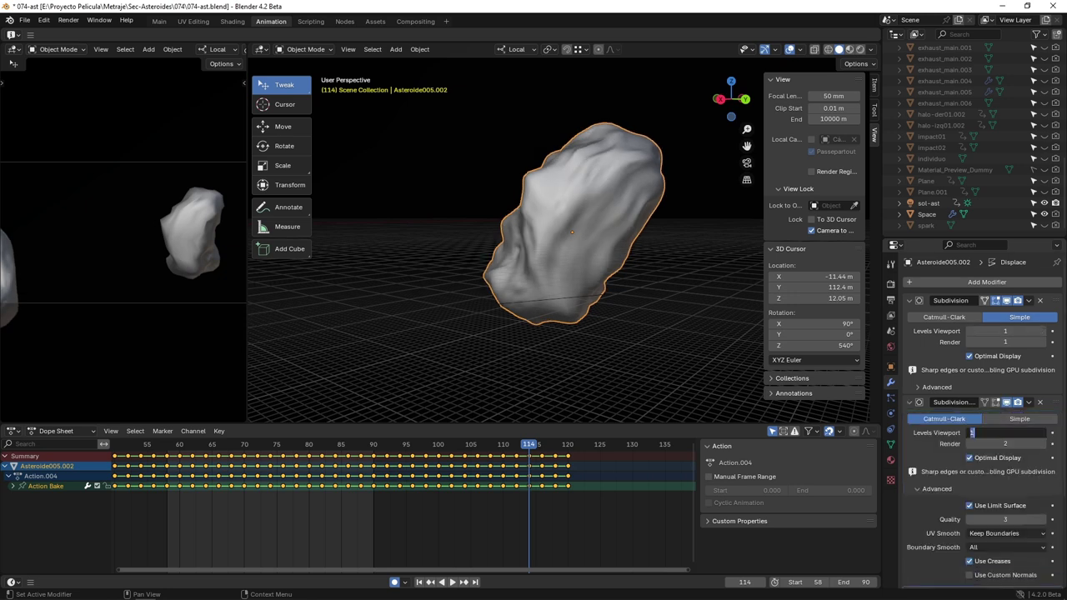
{"action": "type", "text": "2"}
{"action": "key", "text": "Return"}
{"action": "left_click", "coordinate": [1006, 432]}
{"action": "type", "text": "3"}
{"action": "key", "text": "Return"}
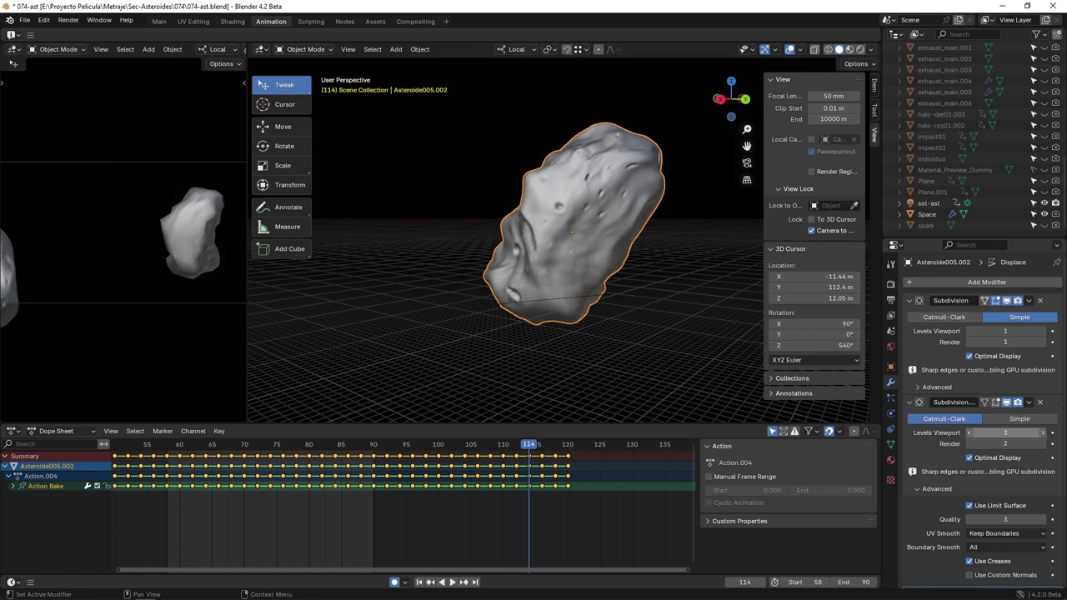
{"action": "left_click", "coordinate": [1005, 443]}
{"action": "type", "text": "3"}
{"action": "key", "text": "Return"}
Examine the asteroid's surface from several sides with rendered viewport shading
{"action": "middle_click_drag", "start_coordinate": [668, 321], "coordinate": [771, 342]}
{"action": "middle_click_drag", "start_coordinate": [584, 354], "coordinate": [551, 355]}
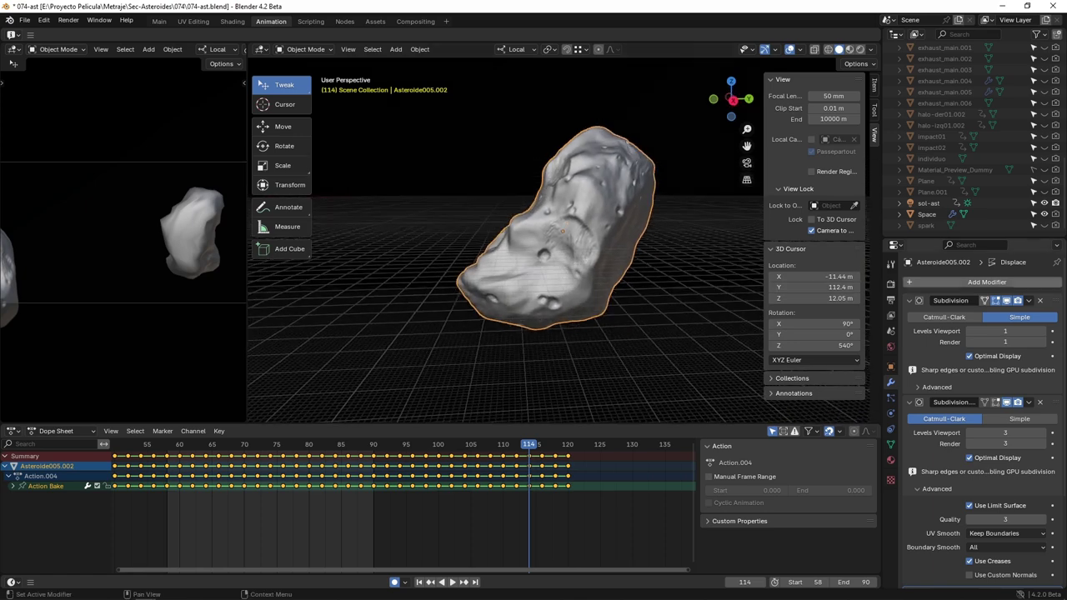
{"action": "left_click", "coordinate": [861, 49]}
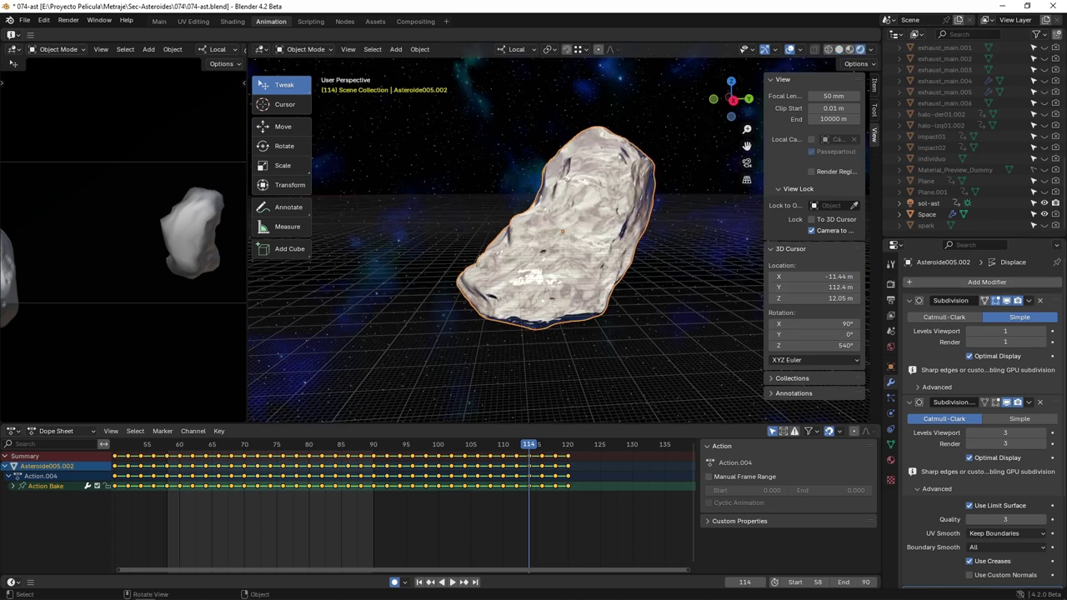
{"action": "middle_click_drag", "start_coordinate": [617, 242], "coordinate": [492, 224]}
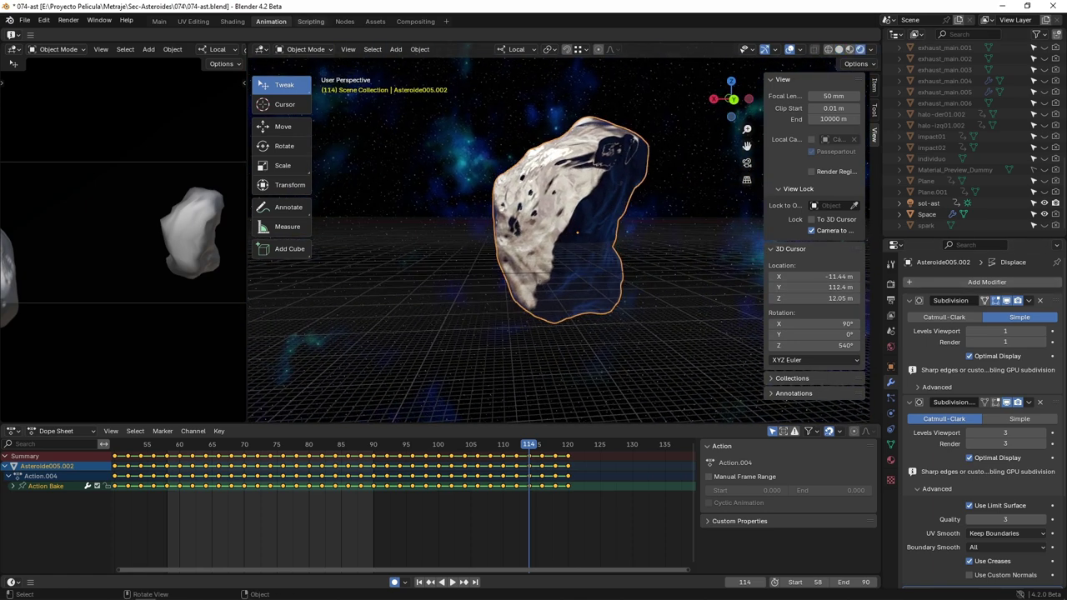
Examine the Asteroide material's node network on Box001.001 in the Shading workspace, with the asteroid framed in rendered shading
{"action": "left_click", "coordinate": [233, 22]}
{"action": "middle_click_drag", "start_coordinate": [615, 393], "coordinate": [402, 436]}
{"action": "scroll", "coordinate": [402, 436], "scroll_direction": "down", "scroll_amount": 3}
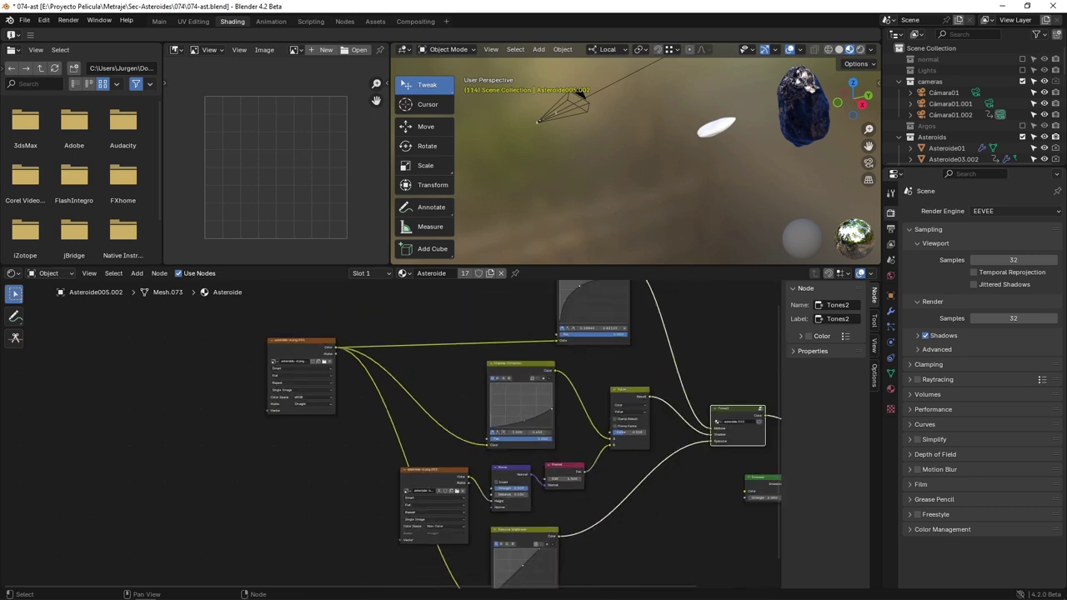
{"action": "left_click", "coordinate": [860, 50]}
{"action": "left_click", "coordinate": [804, 108]}
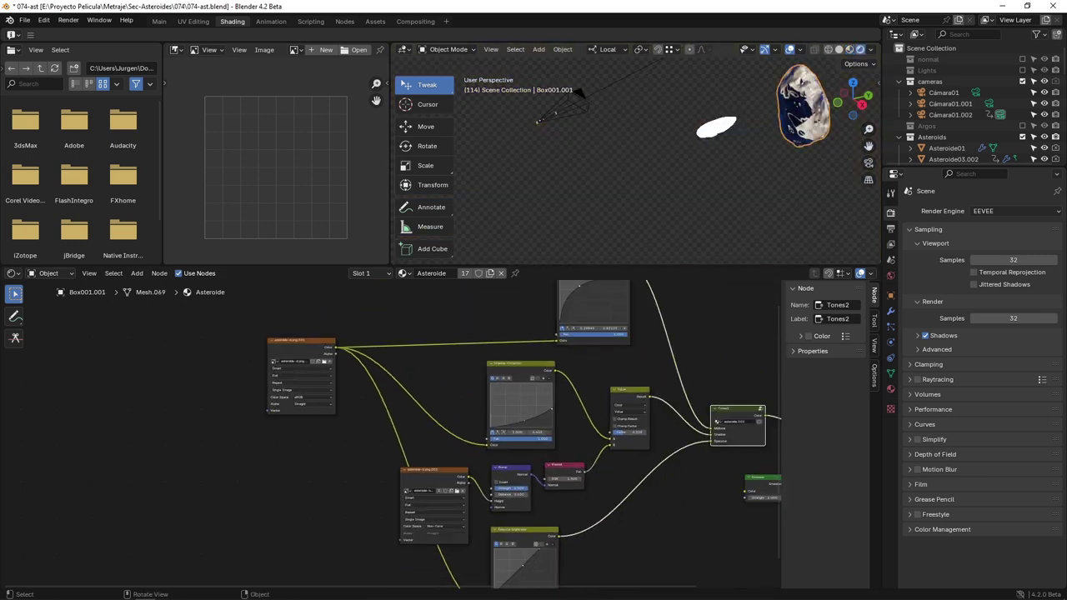
{"action": "key", "text": "KP_Decimal"}
{"action": "middle_click_drag", "start_coordinate": [542, 158], "coordinate": [838, 155]}
{"action": "middle_click_drag", "start_coordinate": [510, 415], "coordinate": [390, 425]}
{"action": "scroll", "coordinate": [408, 382], "scroll_direction": "down", "scroll_amount": 3}
{"action": "scroll", "coordinate": [390, 425], "scroll_direction": "up", "scroll_amount": 2}
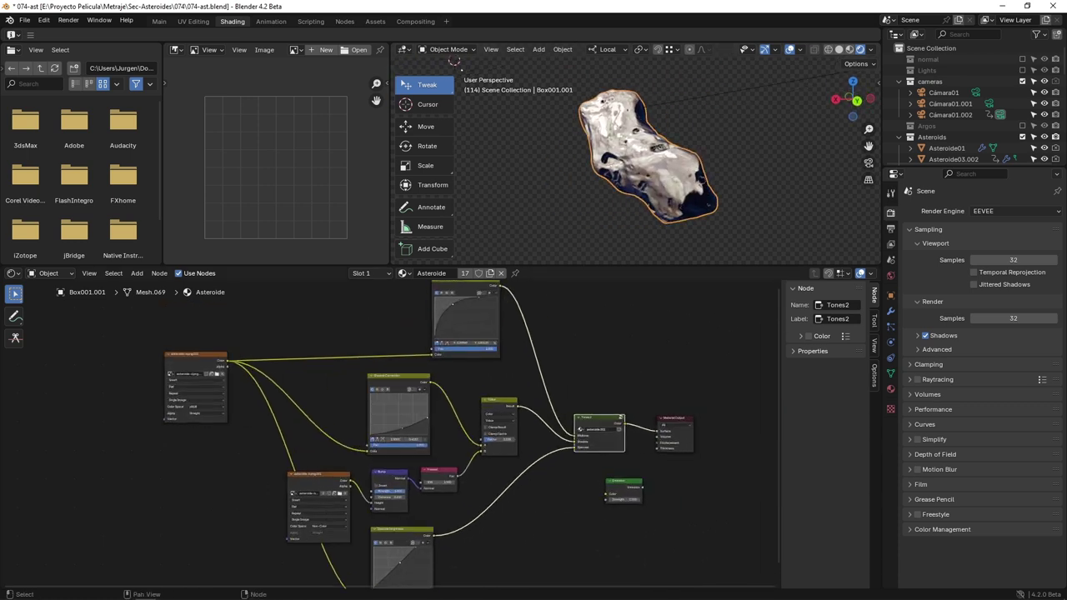
{"action": "middle_click_drag", "start_coordinate": [390, 426], "coordinate": [384, 410]}
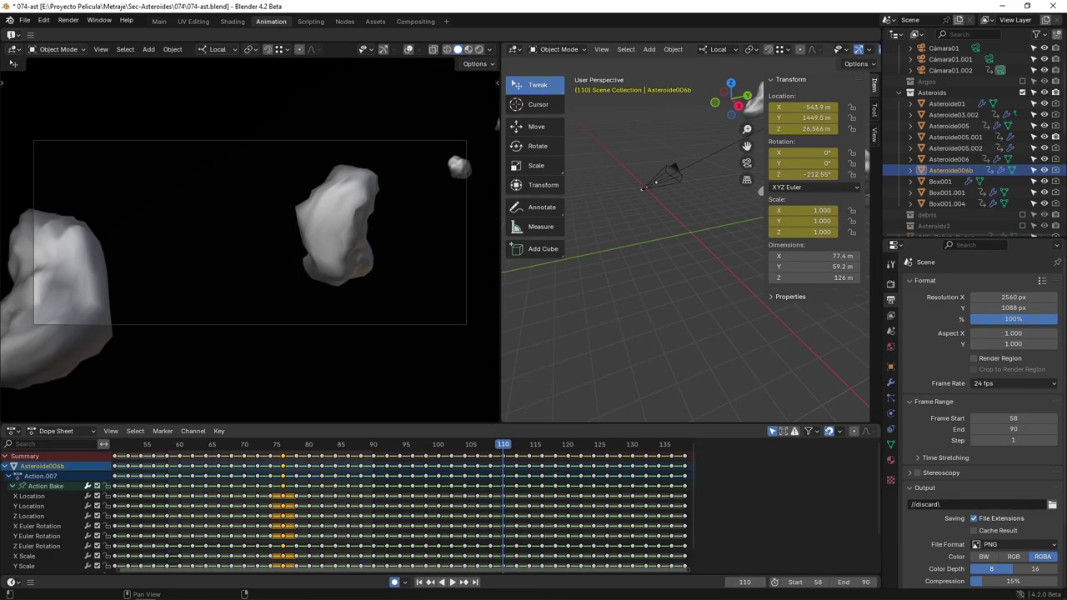
Select Asteroide006b's transform keyframes from about frame 69 onward and set their interpolation mode to Constant
{"action": "right_click", "coordinate": [463, 500]}
{"action": "mouse_move", "coordinate": [463, 501]}
{"action": "left_click_drag", "start_coordinate": [239, 472], "coordinate": [677, 540]}
{"action": "right_click", "coordinate": [527, 501]}
{"action": "mouse_move", "coordinate": [527, 501]}
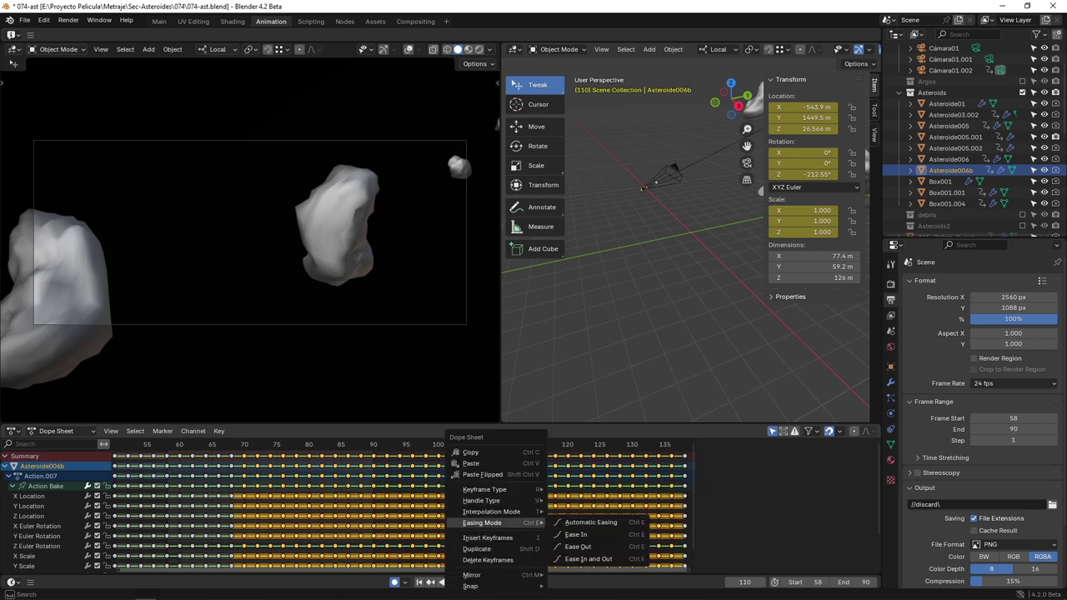
{"action": "mouse_move", "coordinate": [492, 512]}
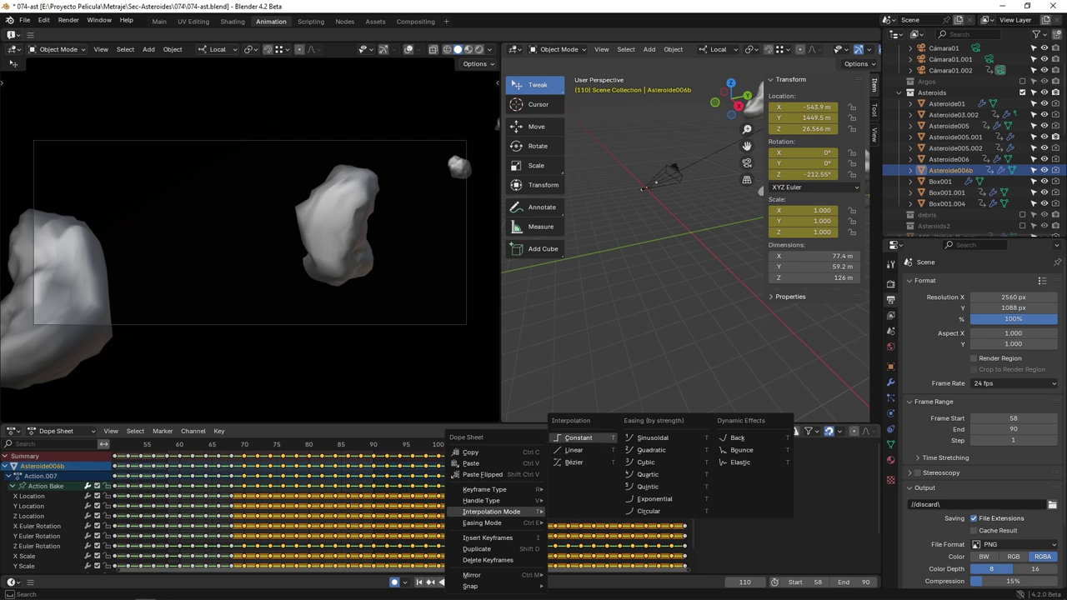
{"action": "left_click", "coordinate": [579, 438]}
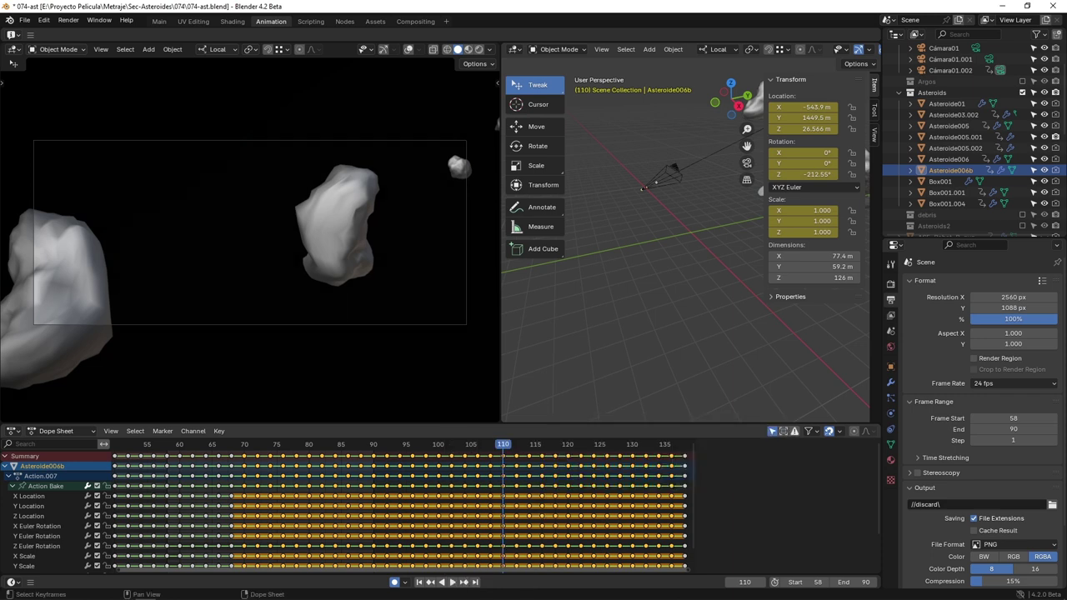
Play and scrub the animation from frame 58, selecting Asteroide006 and Asteroide006b to examine how the breaking asteroid is animated
{"action": "key", "text": "space"}
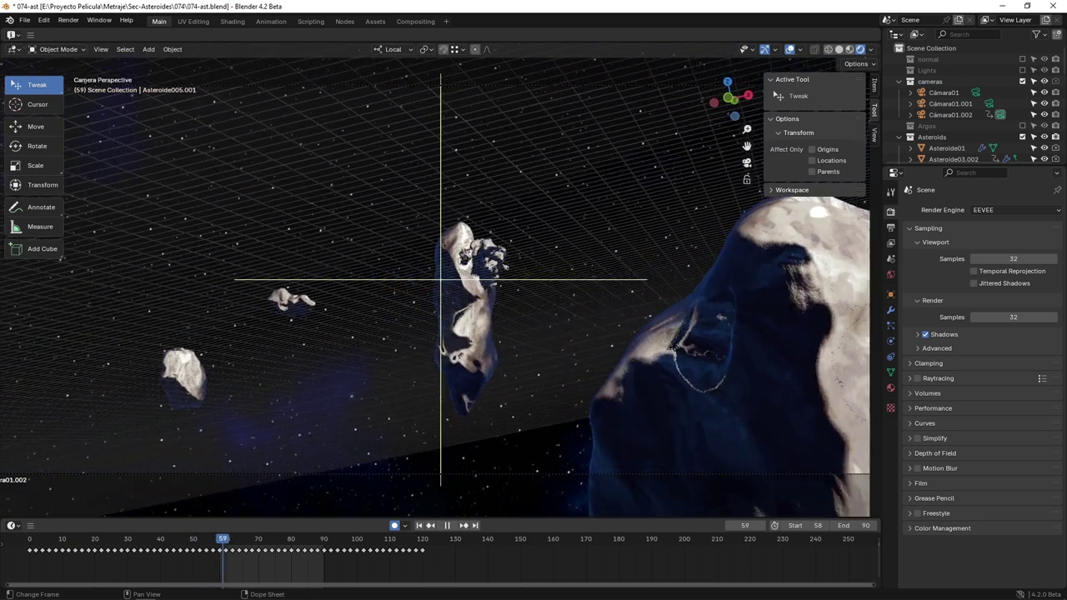
{"action": "key", "text": "space"}
{"action": "left_click", "coordinate": [533, 251]}
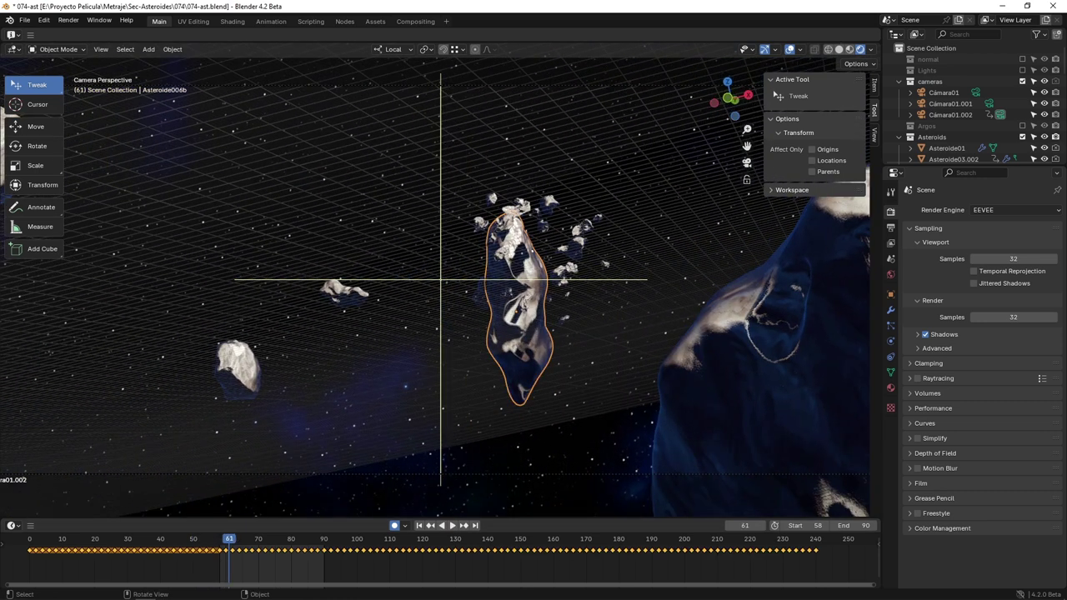
{"action": "left_click_drag", "start_coordinate": [230, 540], "coordinate": [219, 540]}
{"action": "left_click", "coordinate": [439, 334]}
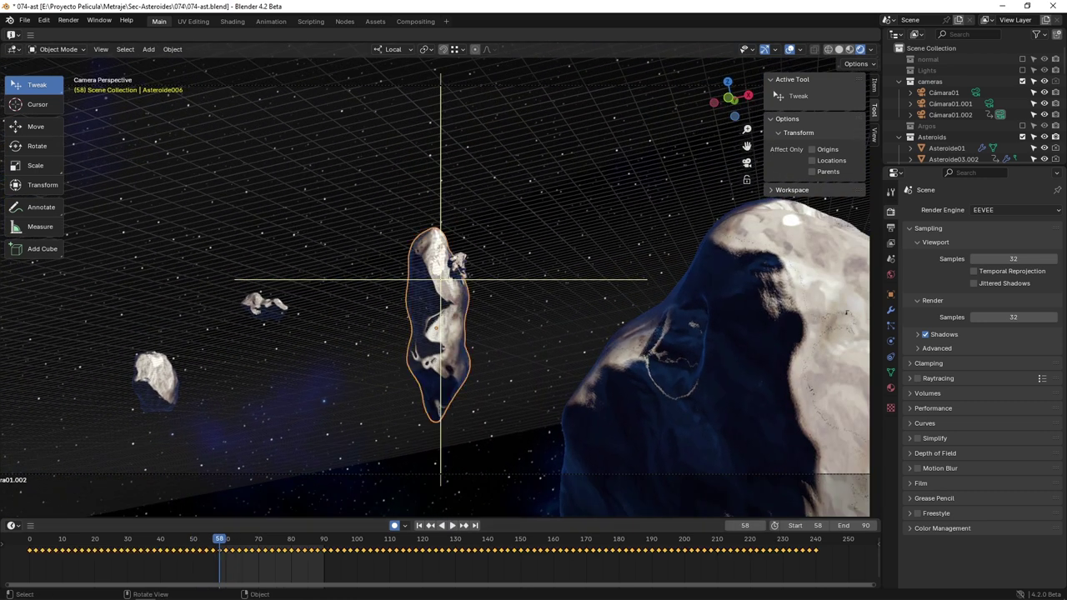
{"action": "left_click_drag", "start_coordinate": [959, 166], "coordinate": [959, 290]}
{"action": "left_click", "coordinate": [955, 215]}
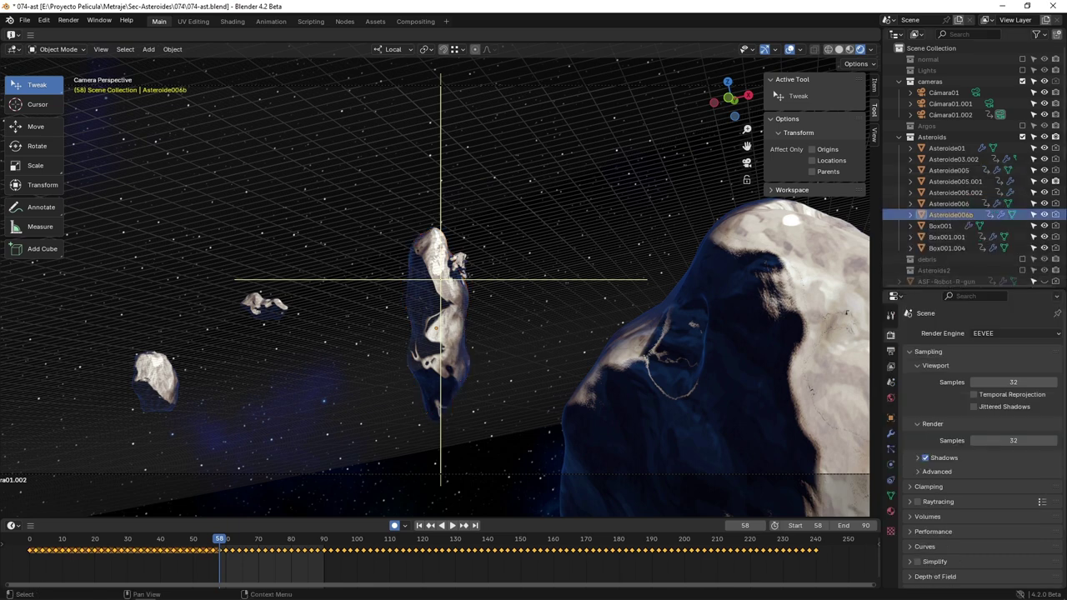
{"action": "mouse_move", "coordinate": [219, 539]}
{"action": "left_mouse_down"}
{"action": "mouse_move", "coordinate": [198, 540]}
{"action": "mouse_move", "coordinate": [223, 540]}
{"action": "left_mouse_up"}
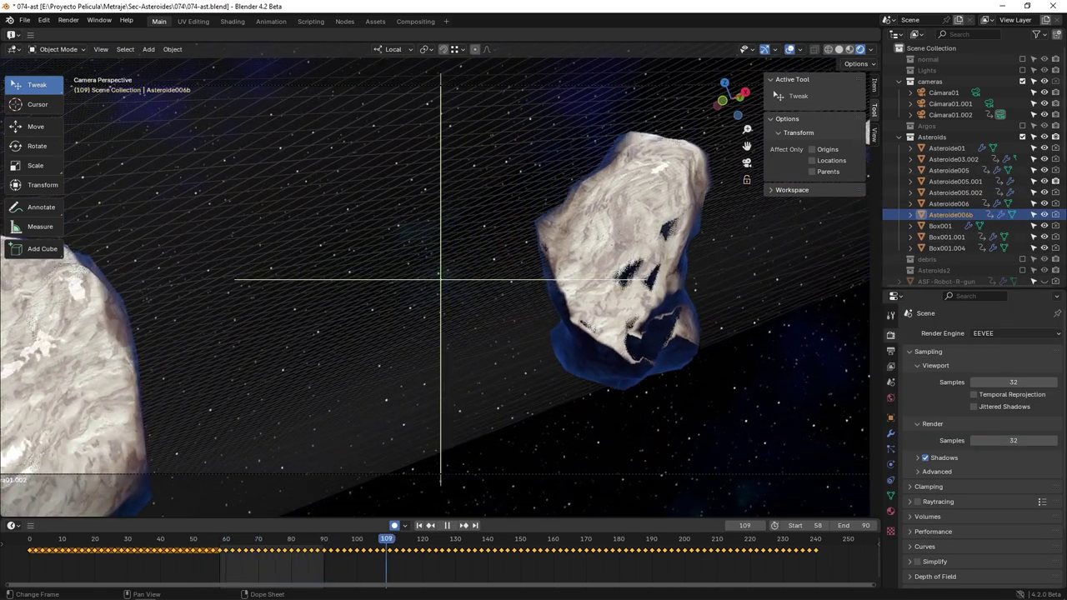
{"action": "key", "text": "space"}
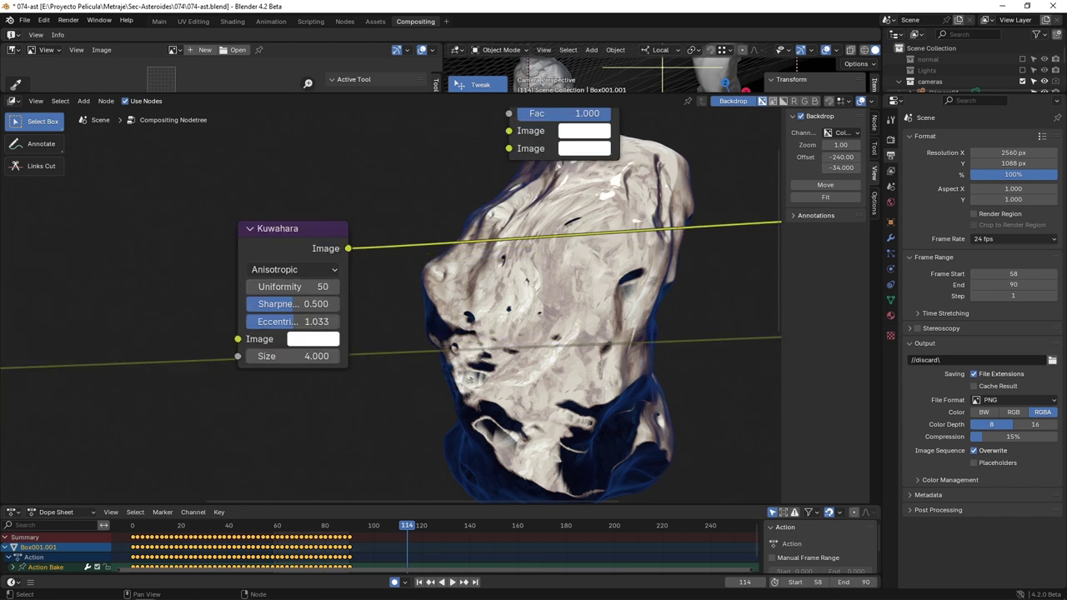
Connect the rendered image to the Kuwahara node's image input and link the Kuwahara output to the Viewer
{"action": "middle_click_drag", "start_coordinate": [467, 301], "coordinate": [589, 297]}
{"action": "scroll", "coordinate": [381, 299], "scroll_direction": "down", "scroll_amount": 3}
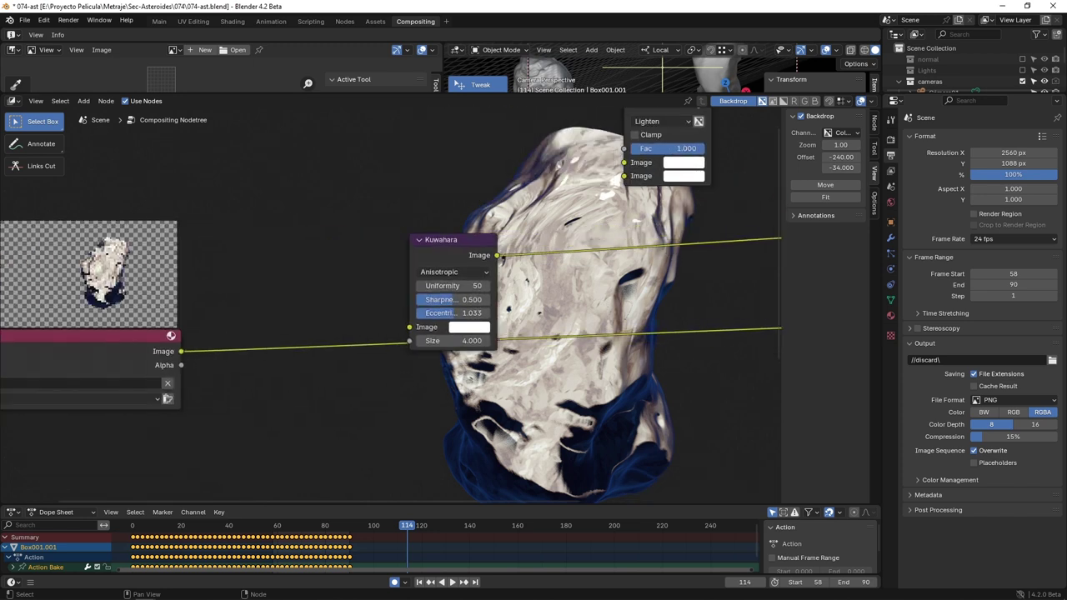
{"action": "left_click_drag", "start_coordinate": [181, 352], "coordinate": [410, 326]}
{"action": "middle_click_drag", "start_coordinate": [409, 326], "coordinate": [111, 333]}
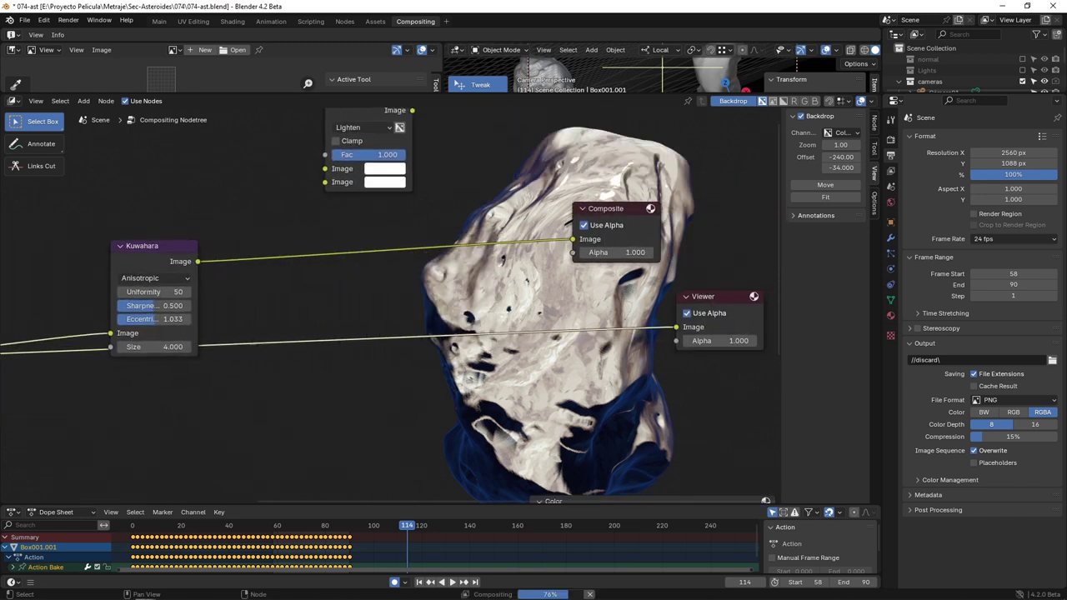
{"action": "left_click_drag", "start_coordinate": [198, 262], "coordinate": [676, 327]}
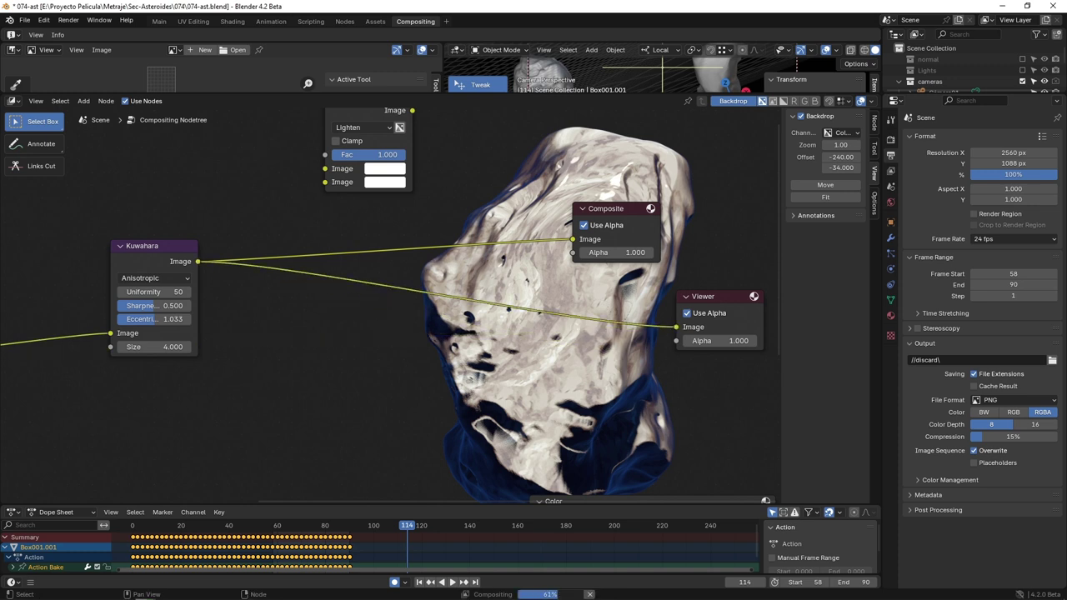
Enlarge and reposition the compositor backdrop to examine the Kuwahara-filtered asteroid up close
{"action": "scroll", "coordinate": [394, 311], "scroll_direction": "up", "scroll_amount": 2}
{"action": "scroll", "coordinate": [393, 311], "scroll_direction": "down", "scroll_amount": 2}
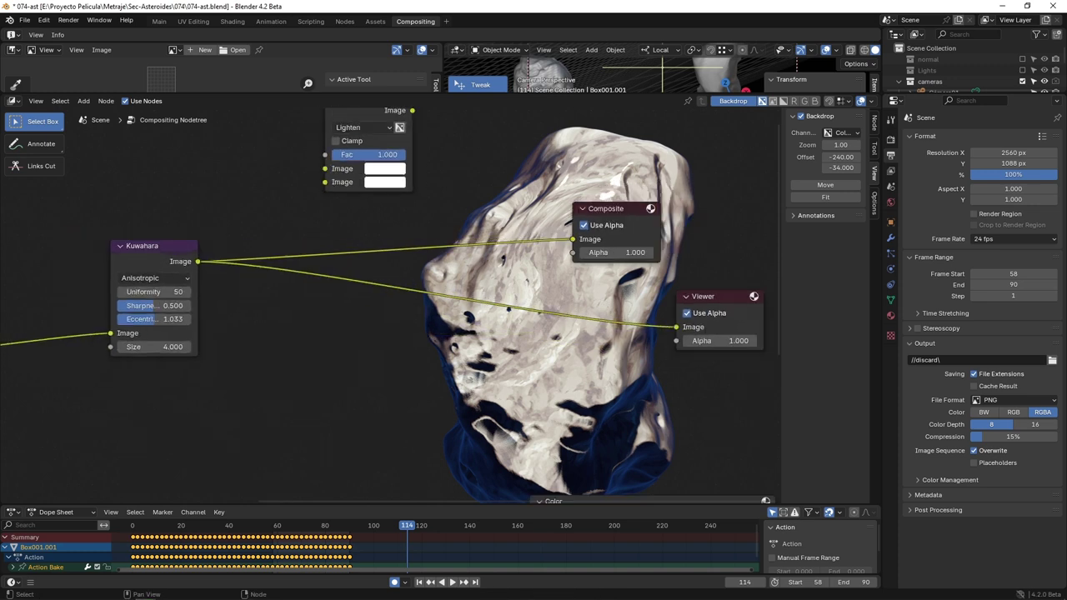
{"action": "middle_click_drag", "start_coordinate": [394, 311], "coordinate": [546, 273]}
{"action": "left_click_drag", "start_coordinate": [842, 145], "coordinate": [891, 145]}
{"action": "middle_click_drag", "start_coordinate": [667, 283], "coordinate": [421, 302], "text": "alt"}
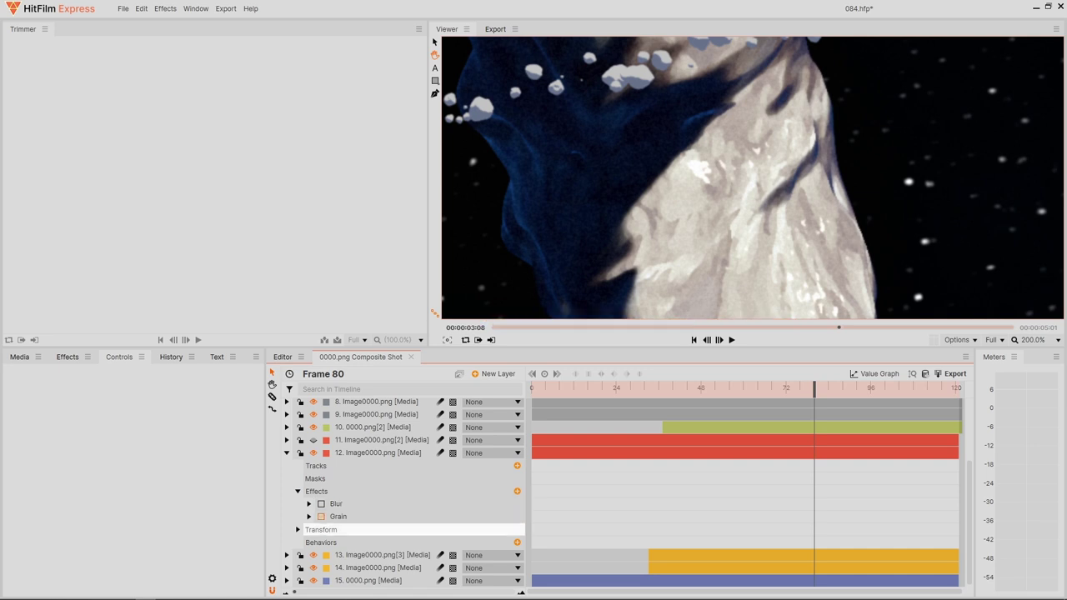
Switch to HitFilm Express, compare layer 12 without its Grain effect, and leave both Blur and Grain enabled
{"action": "left_click", "coordinate": [321, 517]}
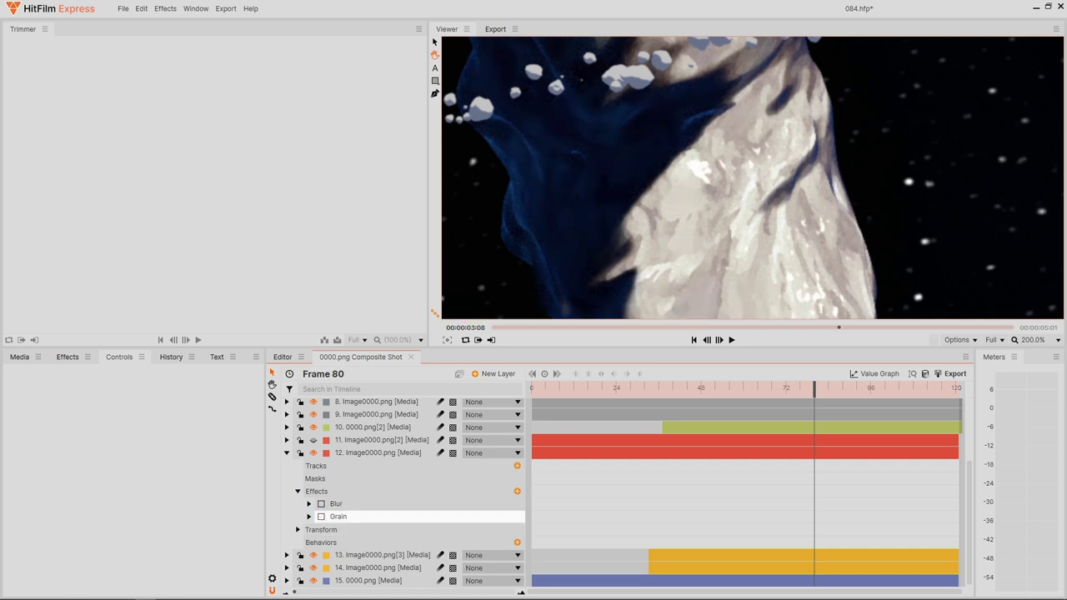
{"action": "left_click", "coordinate": [321, 516]}
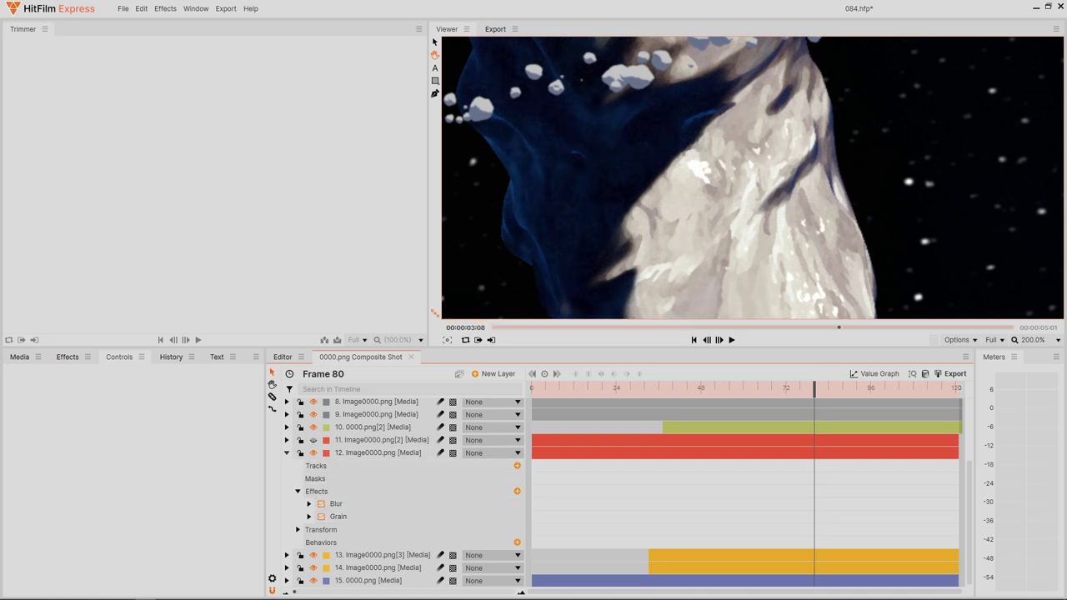
Collapse layer 12, expand the effects of layer 11, Image0000.png[2], and make layer 11 visible
{"action": "left_click", "coordinate": [287, 453]}
{"action": "left_click", "coordinate": [287, 530]}
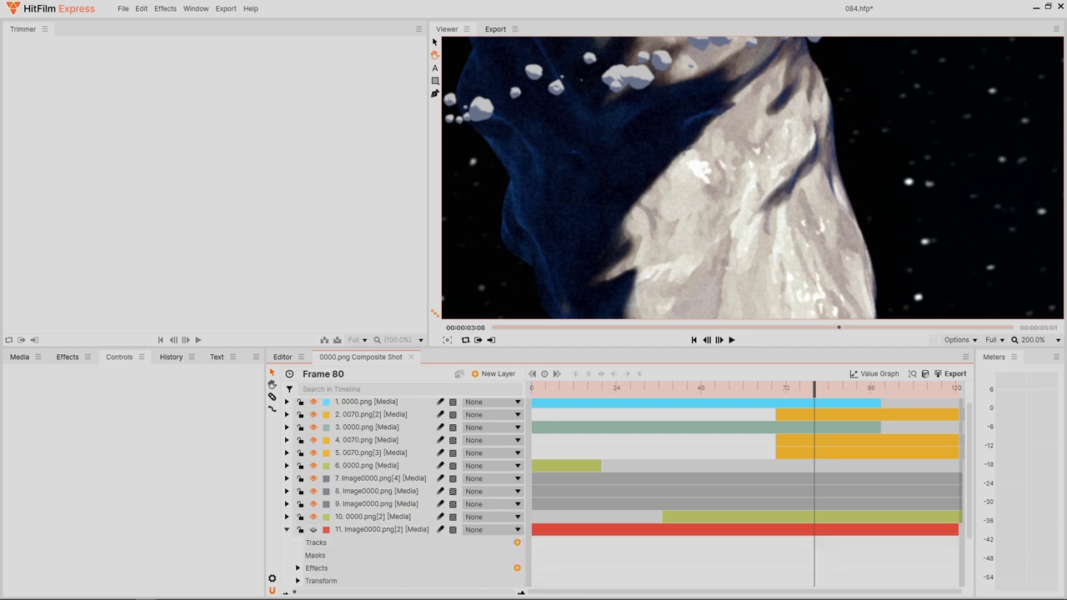
{"action": "scroll", "coordinate": [334, 517], "scroll_direction": "down", "scroll_amount": 2}
{"action": "left_click", "coordinate": [298, 504]}
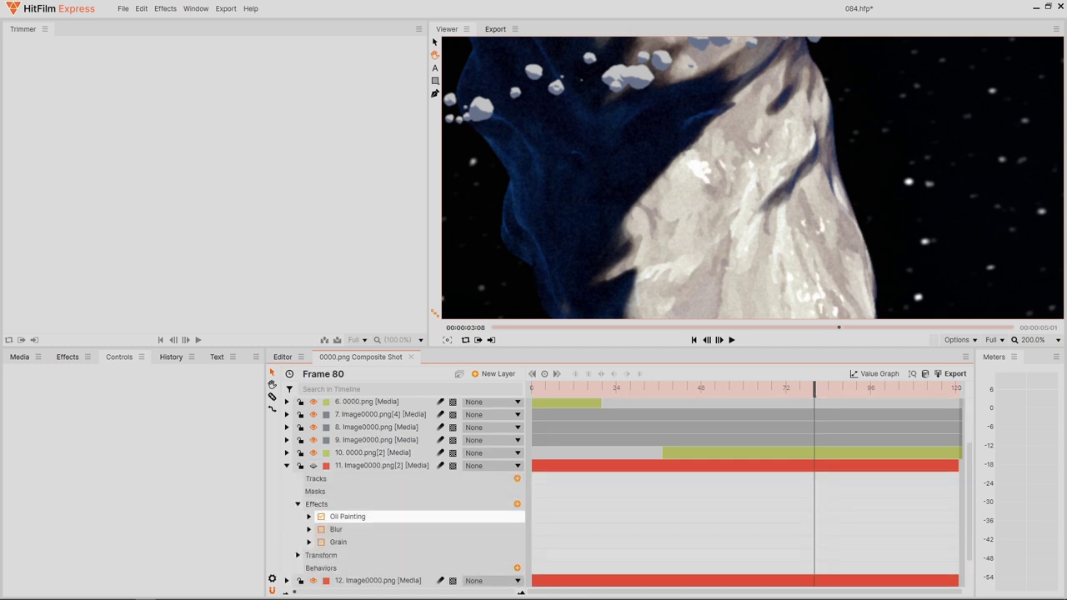
{"action": "left_click", "coordinate": [313, 465]}
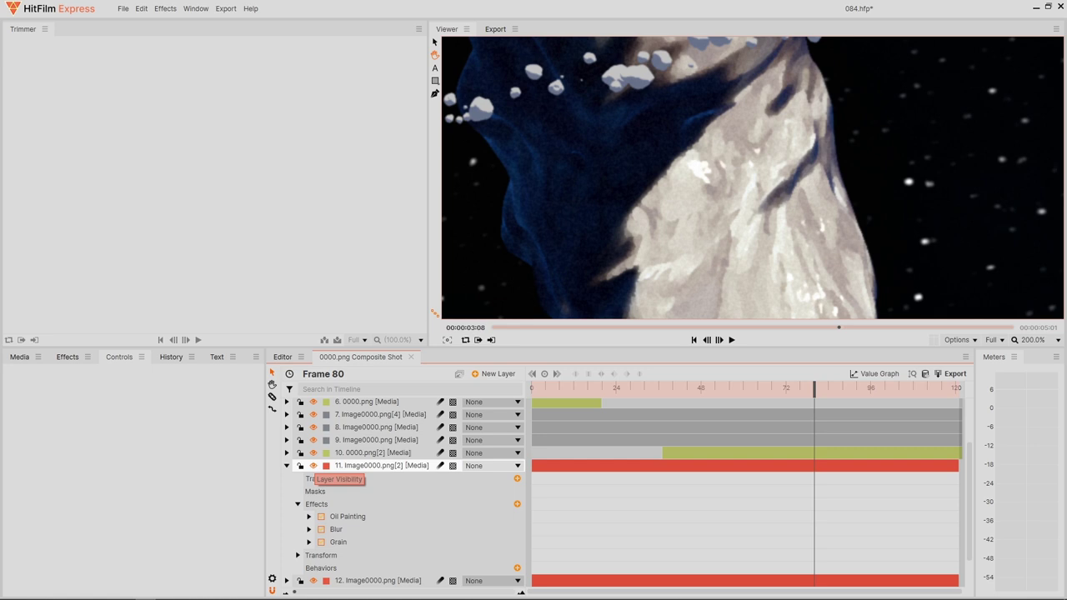
Collapse layer 11, expand the effects of layer 12, Image0000.png, and toggle layer 11's visibility for comparison
{"action": "scroll", "coordinate": [734, 179], "scroll_direction": "up", "scroll_amount": 5}
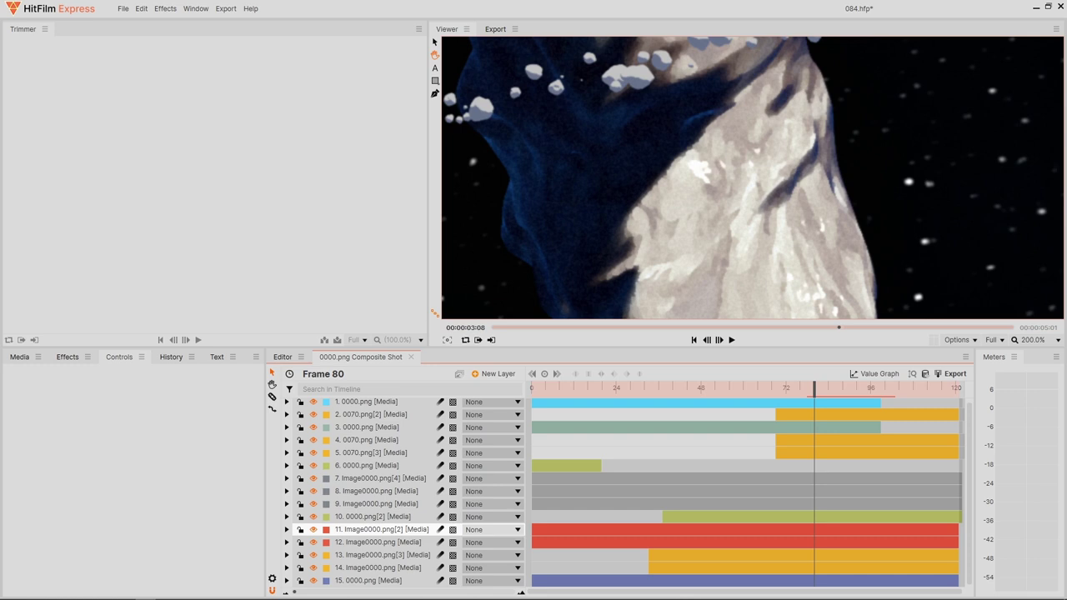
{"action": "left_click", "coordinate": [286, 542]}
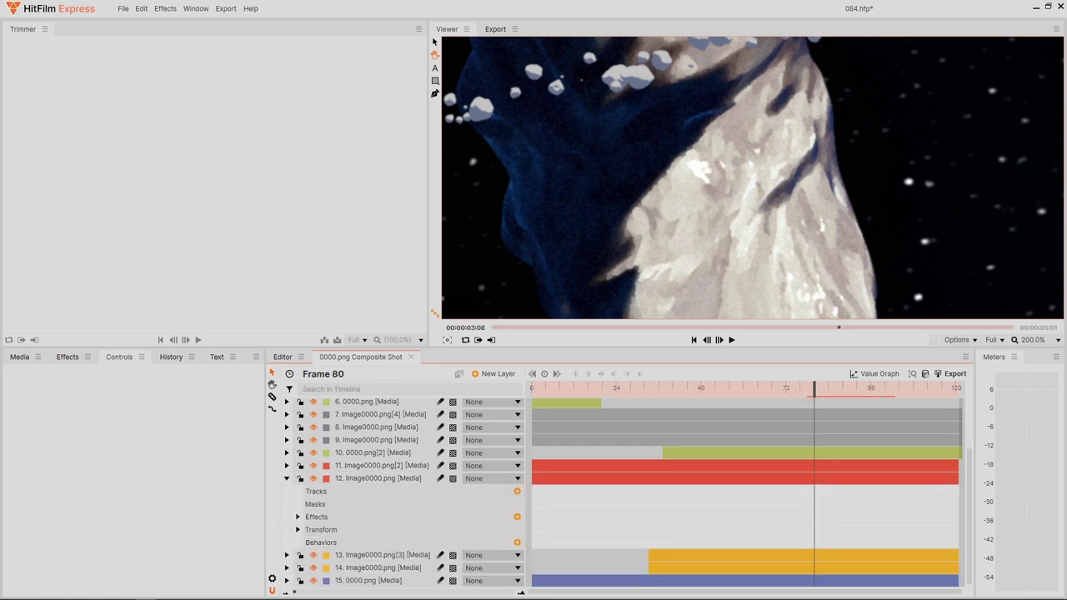
{"action": "left_click", "coordinate": [297, 517]}
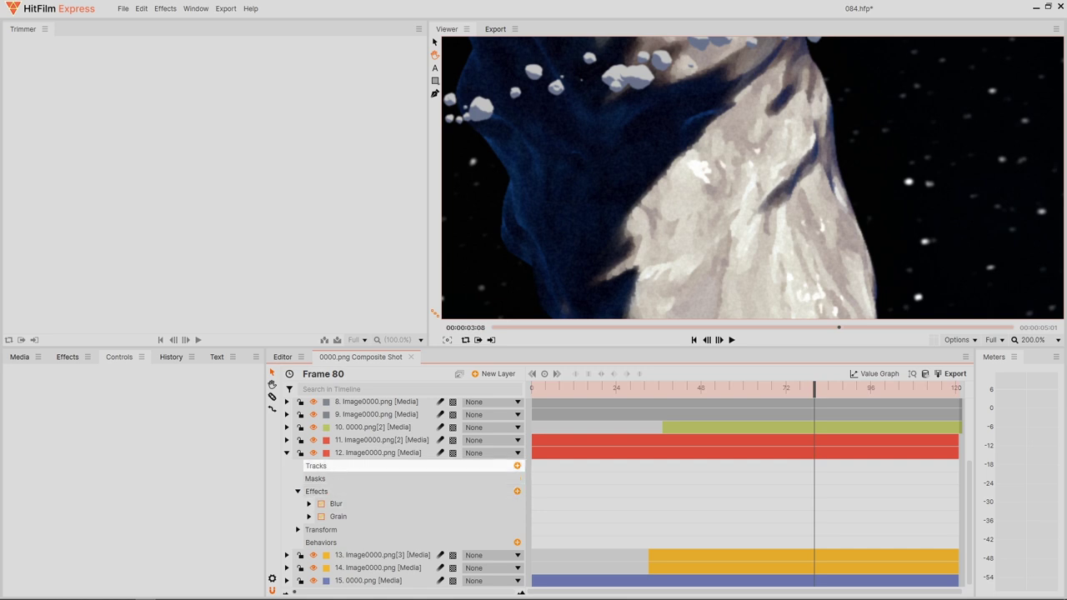
{"action": "left_click", "coordinate": [313, 440]}
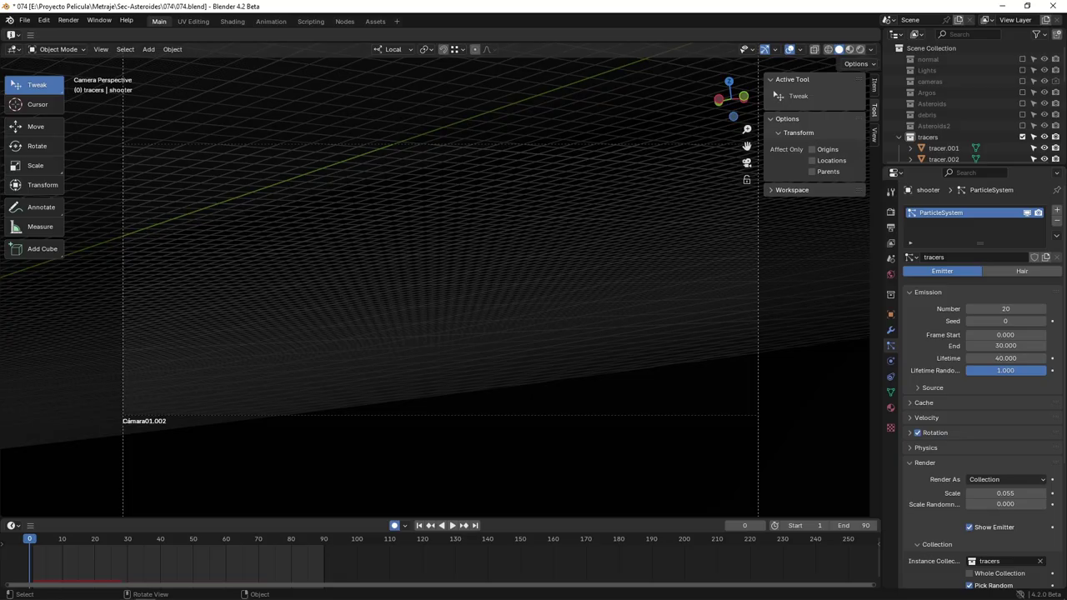
Switch to Blender, play the 074.blend ship animation, stop at frame 81, and select the Argos-Shield object around the ship
{"action": "key", "text": "space"}
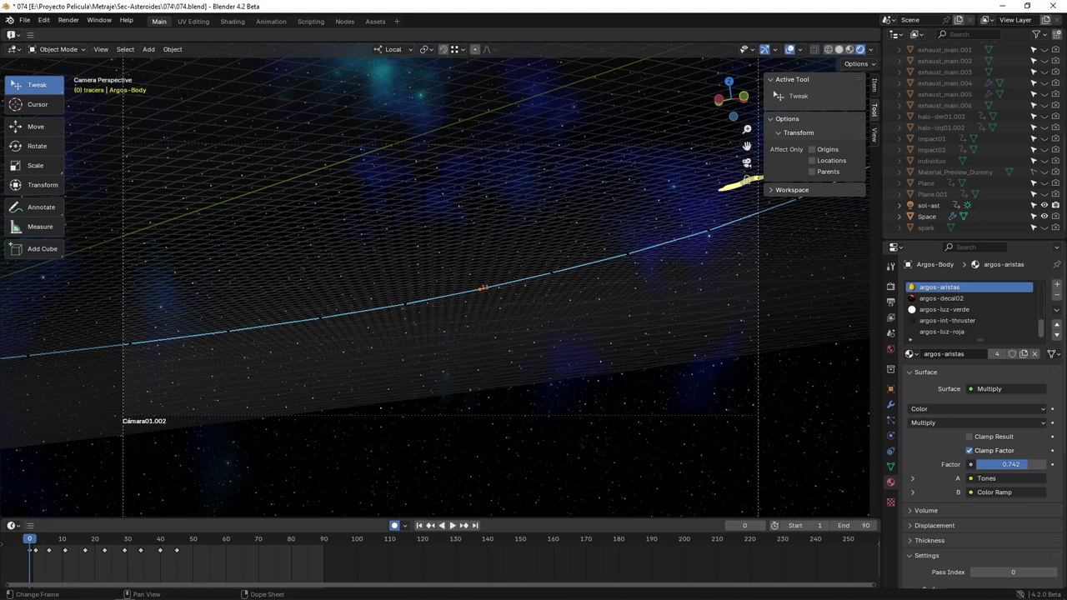
{"action": "key", "text": "space"}
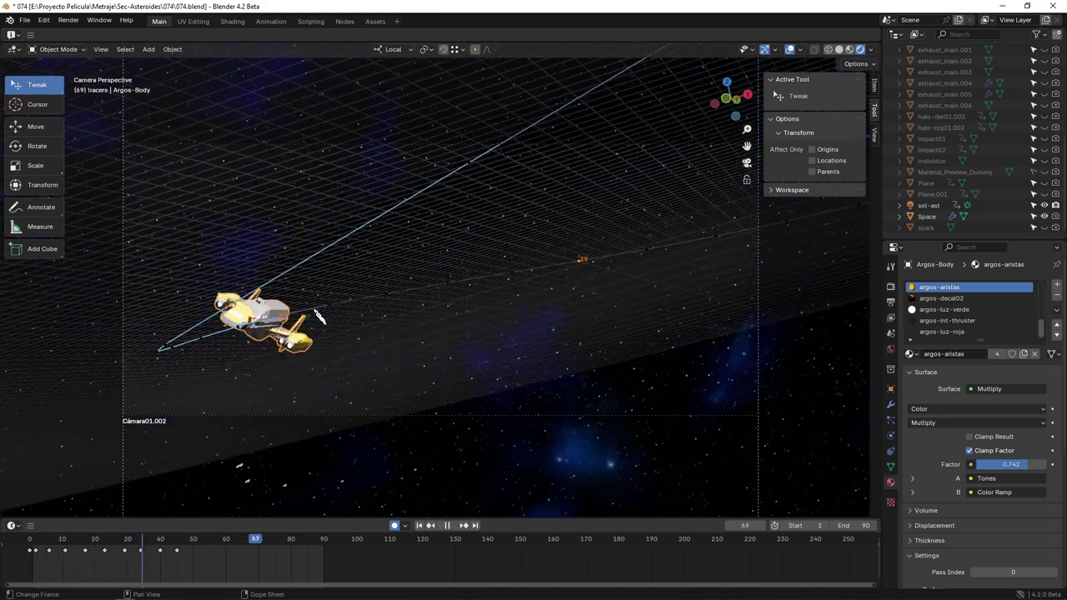
{"action": "key", "text": "space"}
{"action": "left_click", "coordinate": [619, 238]}
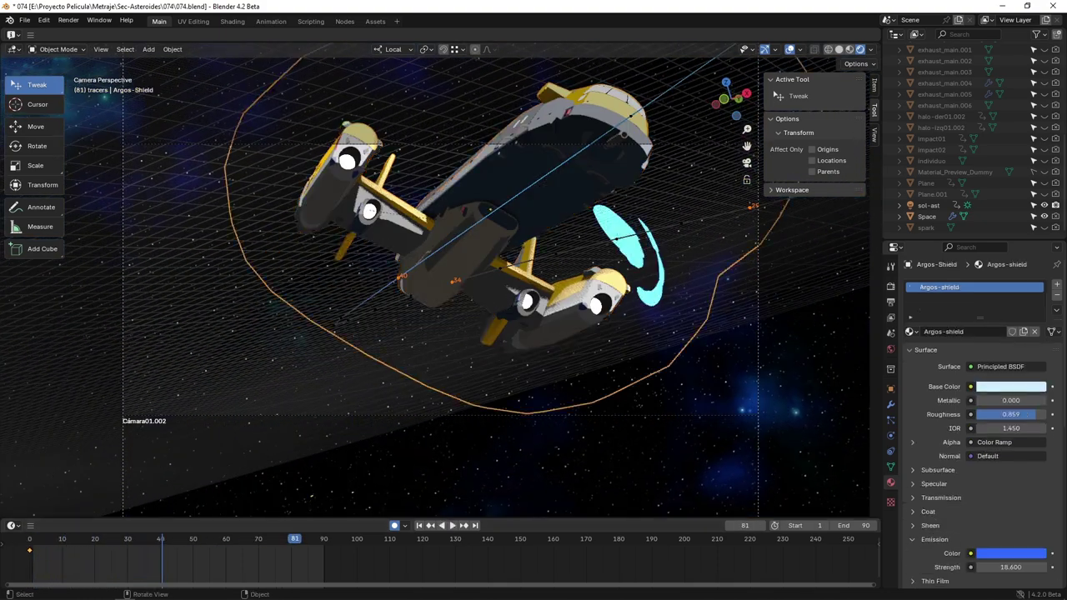
Display the viewport in solid shading, frame Argos-Shield, and orbit around it to examine its shape
{"action": "left_click", "coordinate": [840, 49]}
{"action": "middle_click_drag", "start_coordinate": [517, 267], "coordinate": [517, 342]}
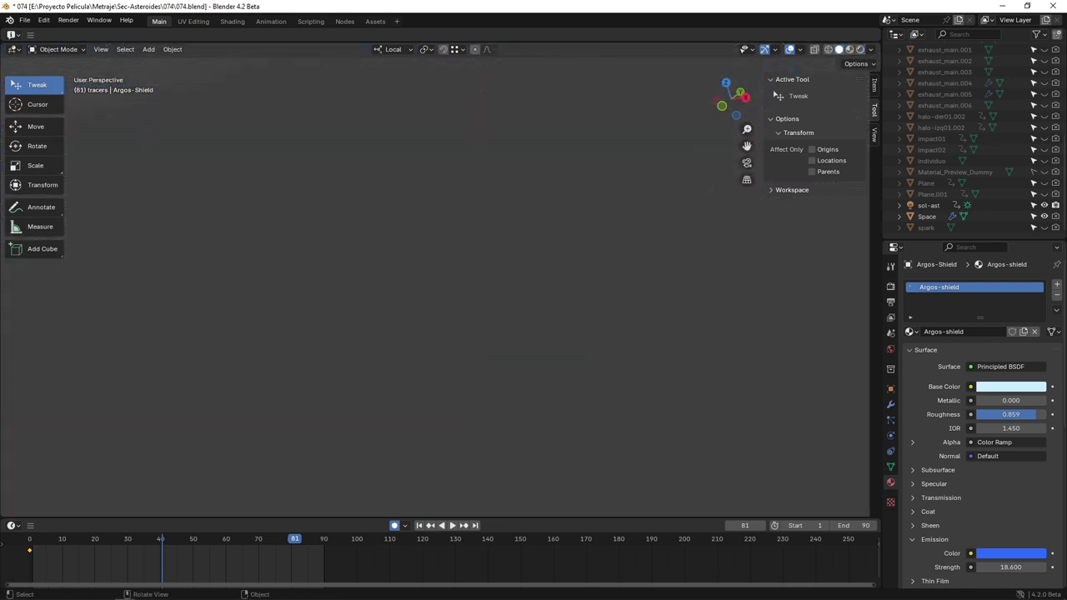
{"action": "key", "text": "KP_Decimal"}
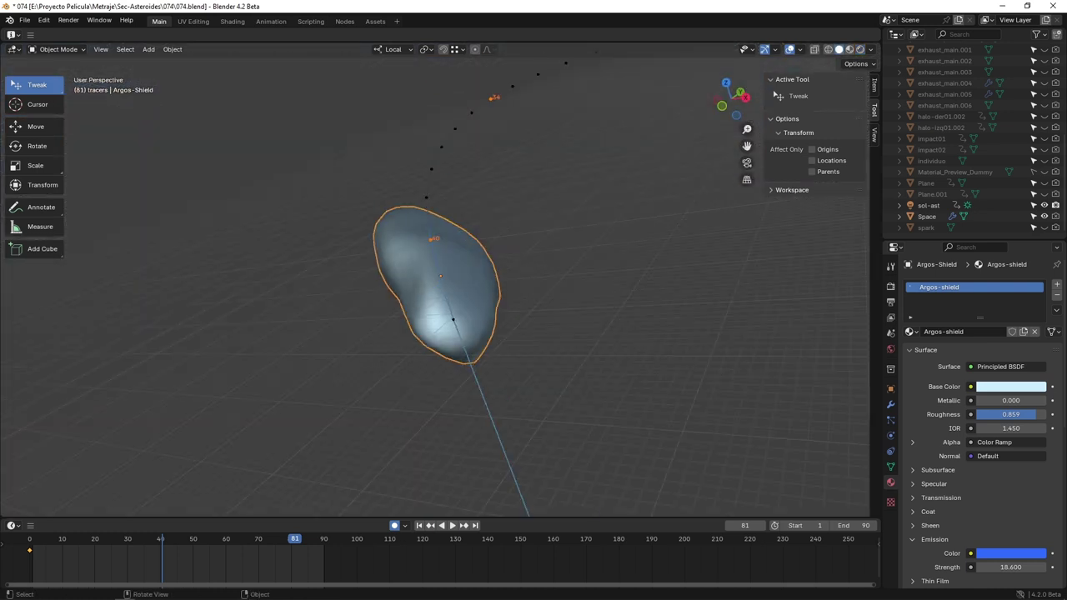
{"action": "middle_click_drag", "start_coordinate": [467, 284], "coordinate": [544, 372]}
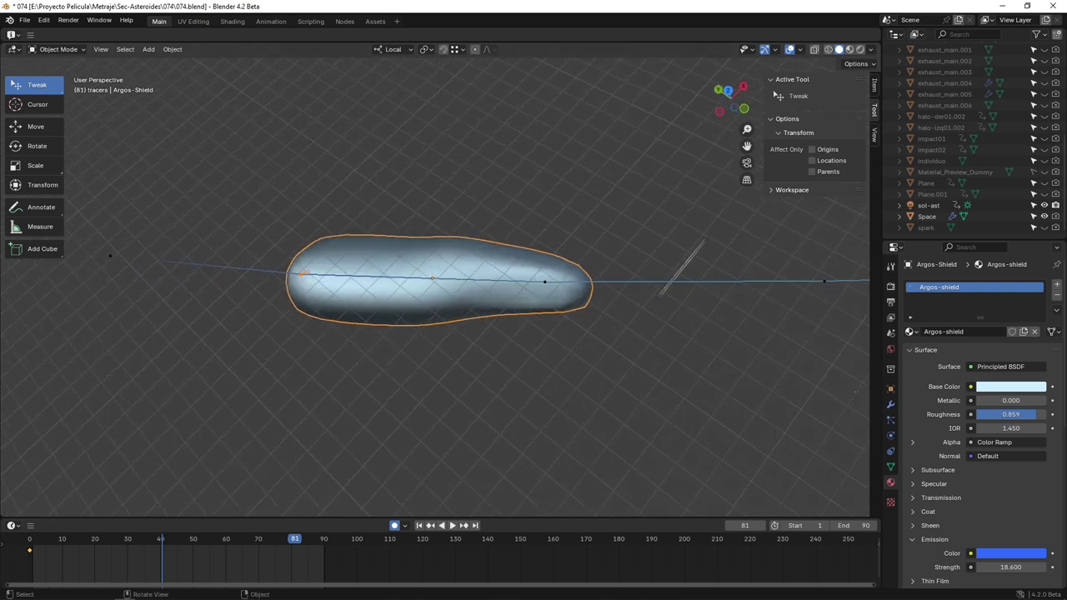
Show the Argos-shield material nodes and browse the Texturas folder for its movie texture, then cancel without opening a file
{"action": "left_click", "coordinate": [233, 21]}
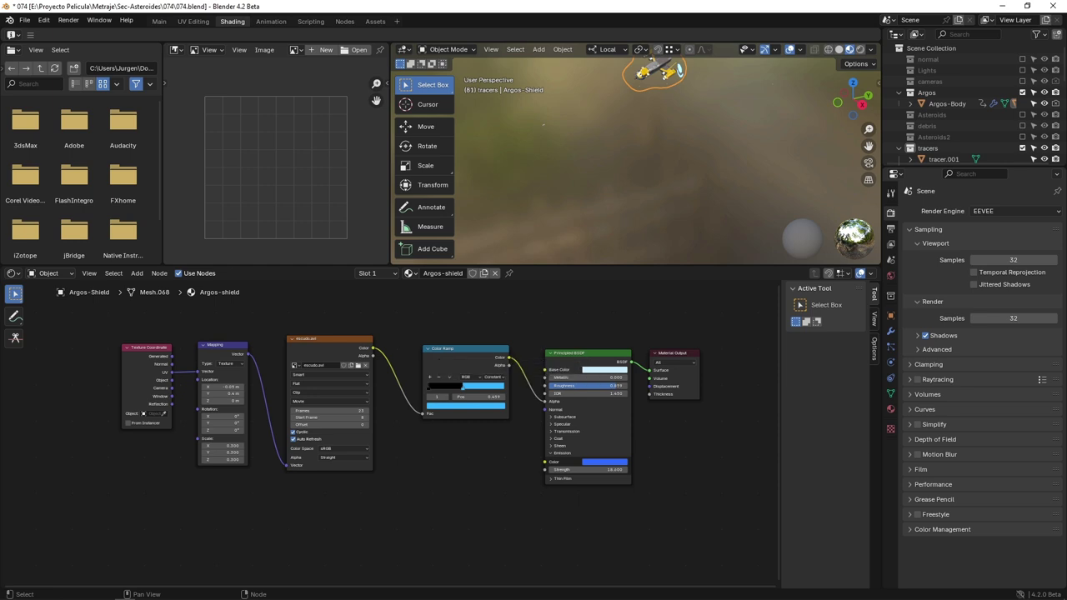
{"action": "left_click", "coordinate": [359, 366]}
{"action": "scroll", "coordinate": [517, 342], "scroll_direction": "down", "scroll_amount": 10}
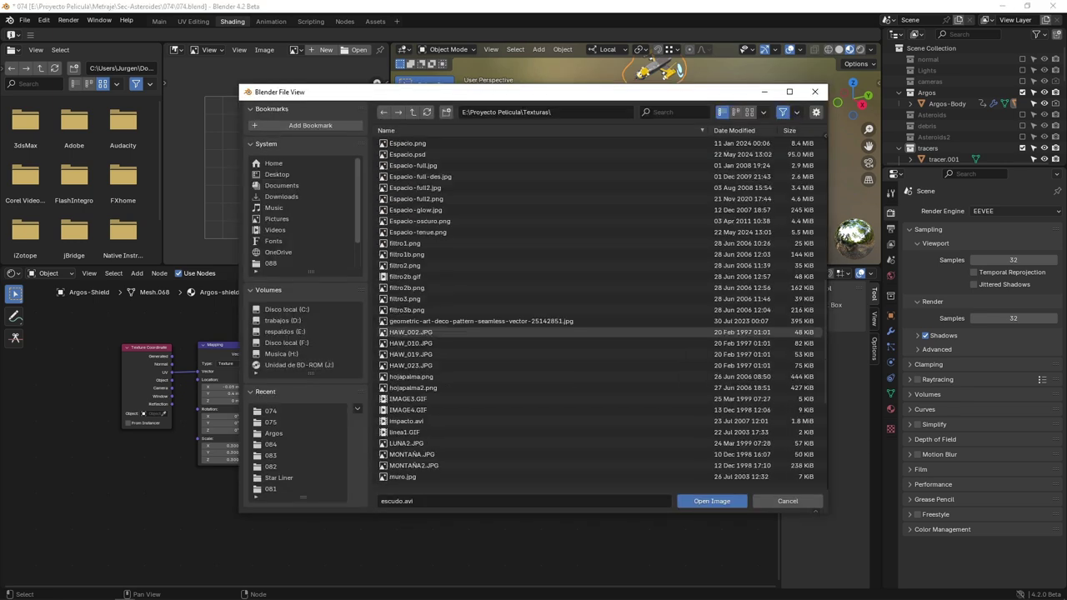
{"action": "left_click", "coordinate": [787, 501]}
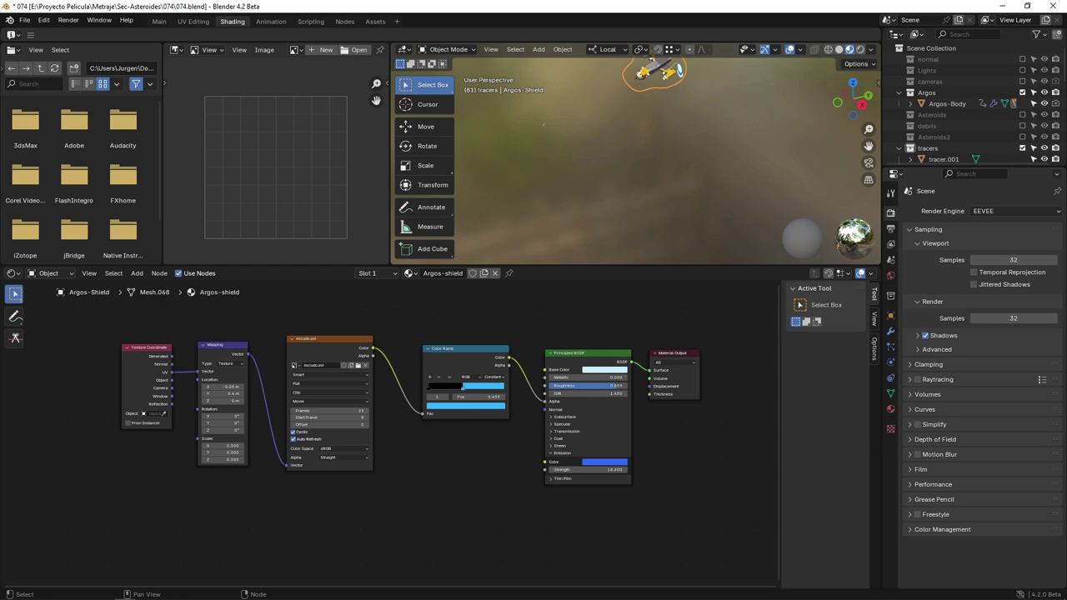
{"action": "middle_click_drag", "start_coordinate": [544, 125], "coordinate": [552, 252]}
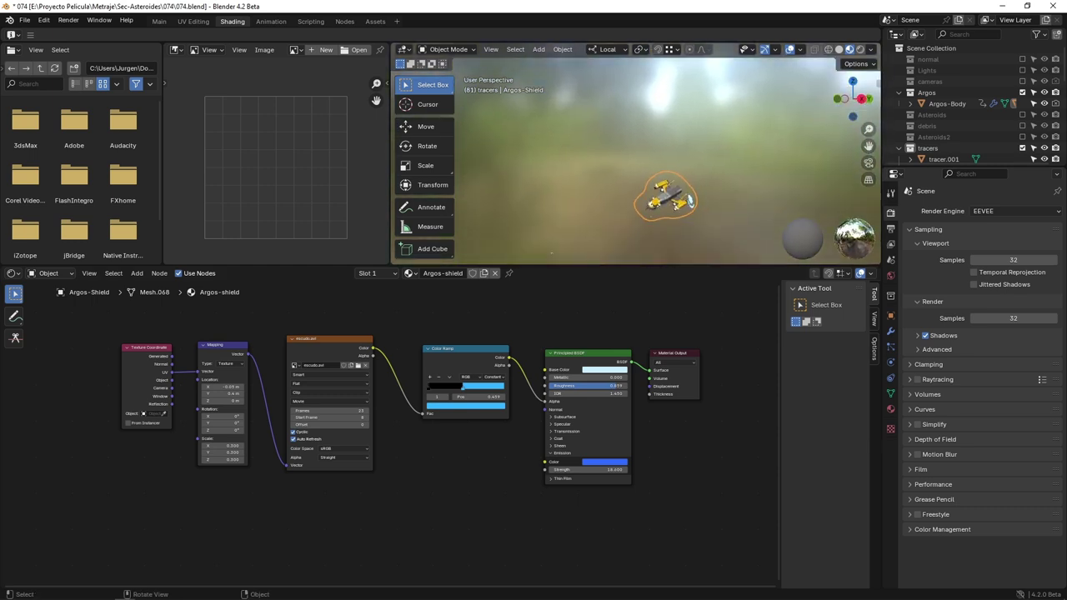
Return to the Main workspace in rendered shading and examine the shield's impact effect around the ship from several angles
{"action": "left_click", "coordinate": [159, 22]}
{"action": "left_click", "coordinate": [861, 49]}
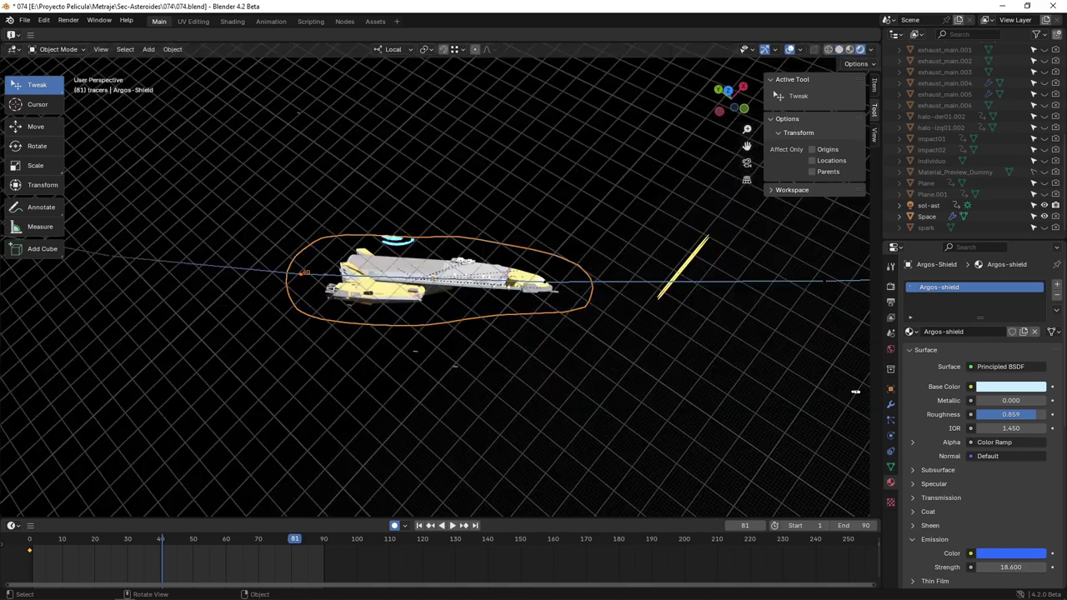
{"action": "mouse_move", "coordinate": [855, 391]}
{"action": "middle_mouse_down"}
{"action": "mouse_move", "coordinate": [811, 417]}
{"action": "mouse_move", "coordinate": [534, 300]}
{"action": "middle_mouse_up"}
{"action": "scroll", "coordinate": [598, 311], "scroll_direction": "up", "scroll_amount": 5}
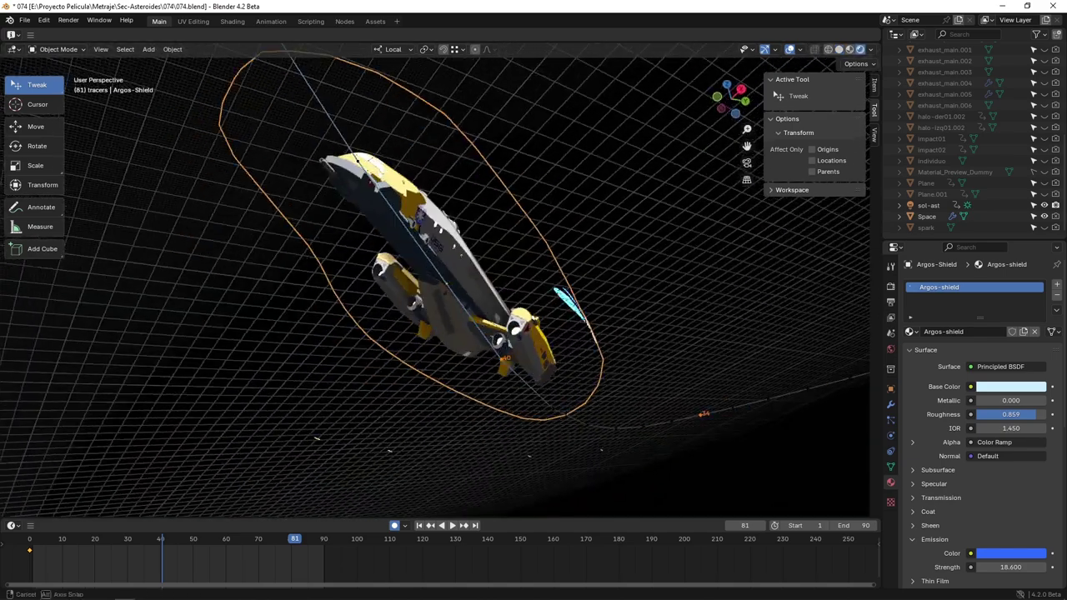
{"action": "middle_click_drag", "start_coordinate": [434, 275], "coordinate": [467, 250]}
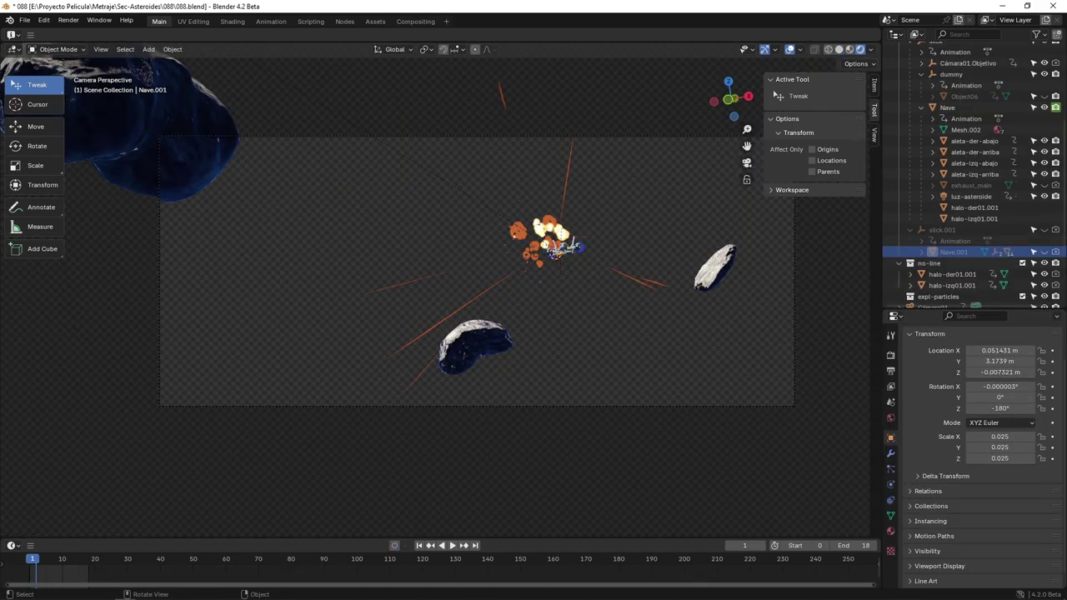
Play the ship explosion animation in 088.blend, stop at frame 11, select the explosion plane, and view it from the side
{"action": "scroll", "coordinate": [477, 271], "scroll_direction": "up", "scroll_amount": 1}
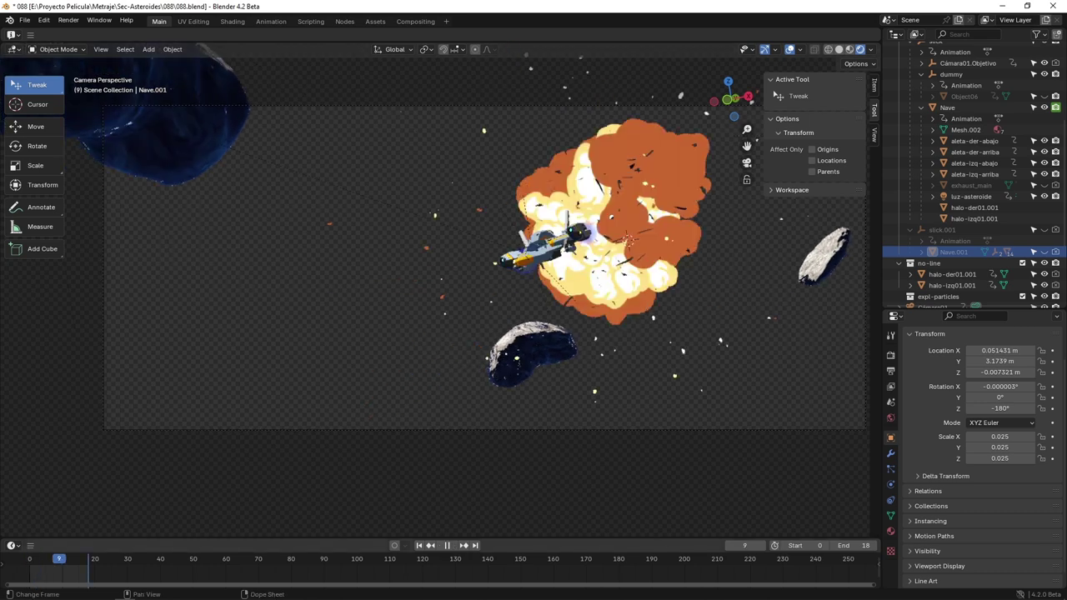
{"action": "key", "text": "Escape"}
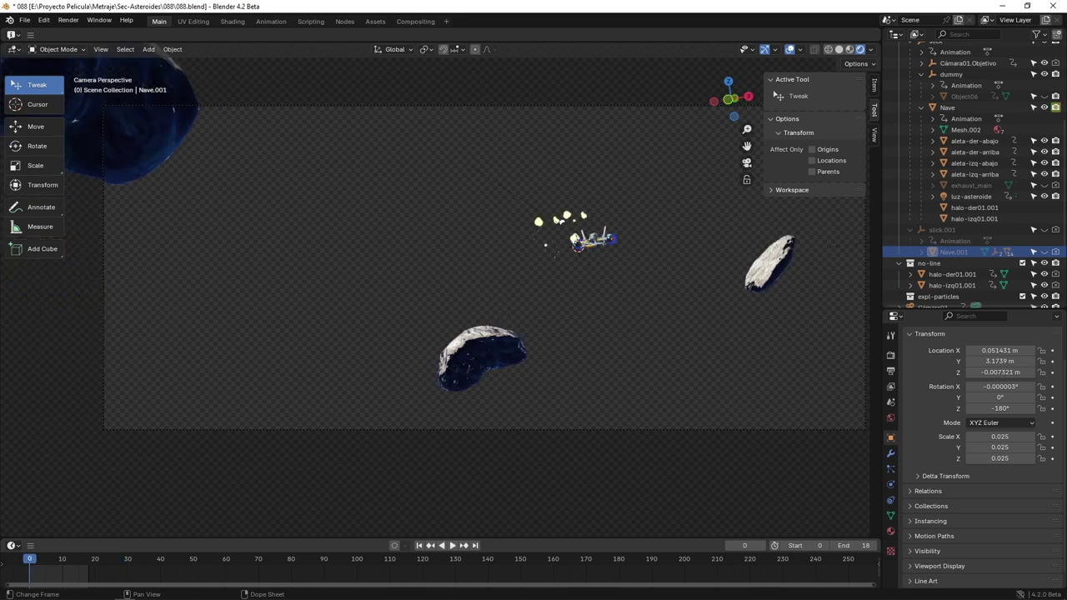
{"action": "key", "text": "space"}
{"action": "left_click", "coordinate": [667, 234]}
{"action": "middle_click_drag", "start_coordinate": [659, 250], "coordinate": [583, 313]}
{"action": "middle_click_drag", "start_coordinate": [567, 258], "coordinate": [450, 291]}
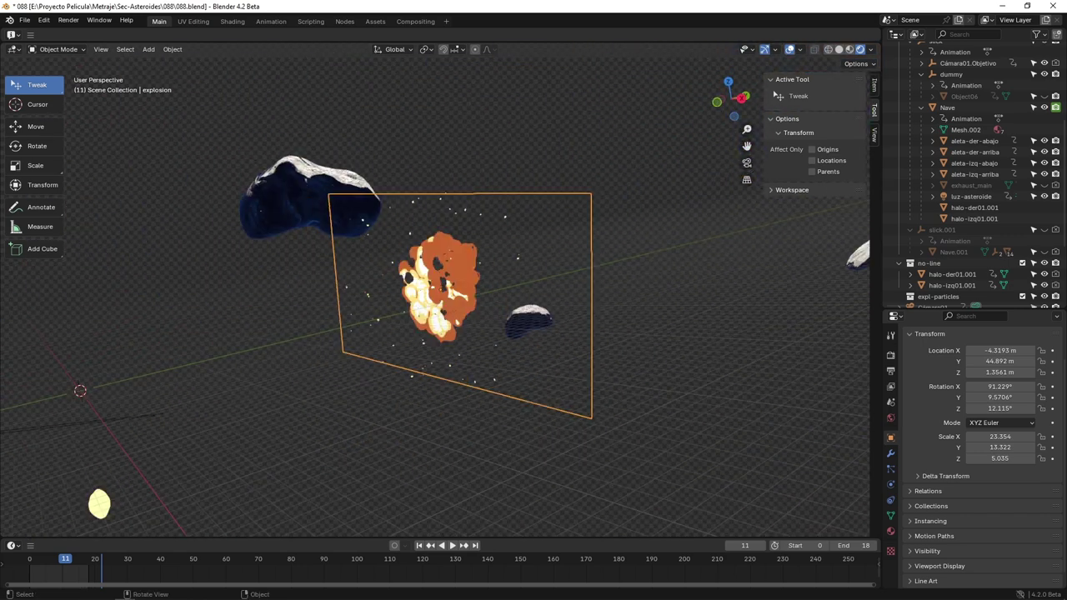
Select the expl-sparks object and hide the explosion plane to examine the sparks on their own
{"action": "left_click", "coordinate": [451, 288]}
{"action": "left_click", "coordinate": [451, 288]}
{"action": "left_click", "coordinate": [450, 287]}
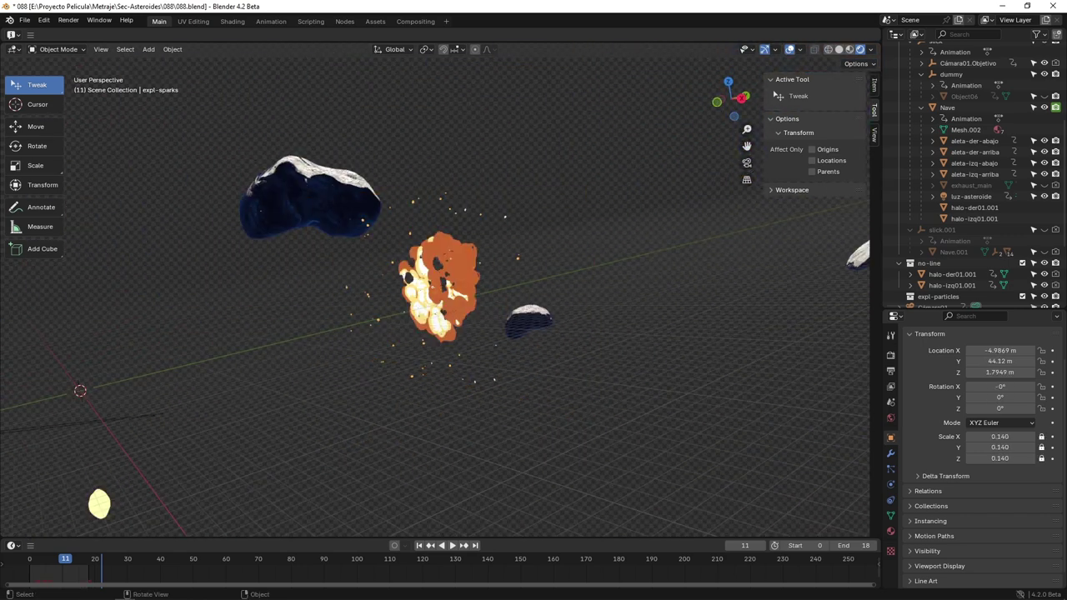
{"action": "scroll", "coordinate": [972, 185], "scroll_direction": "down", "scroll_amount": 2}
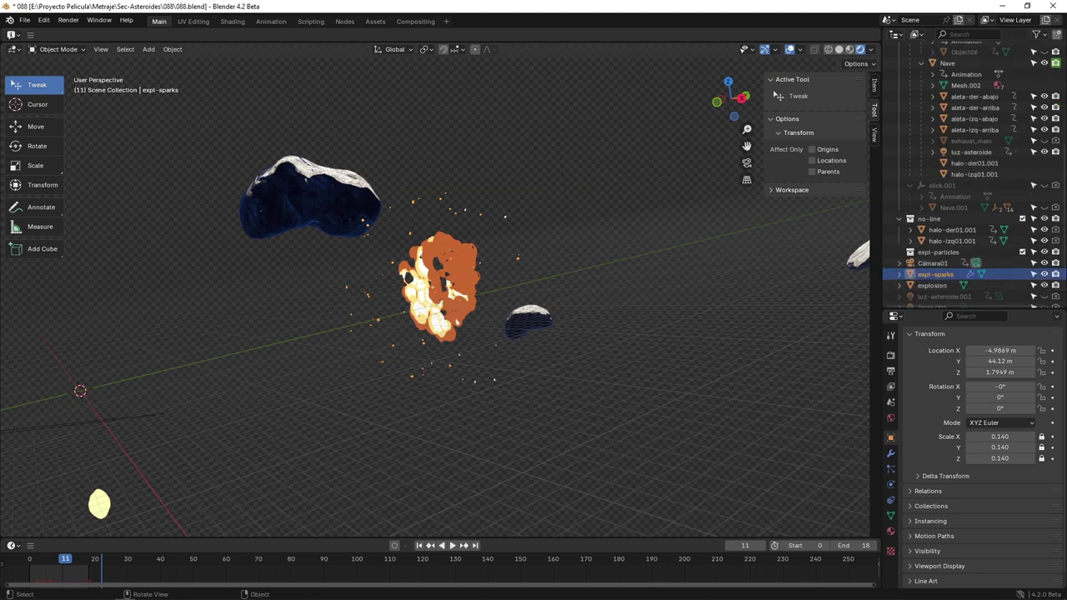
{"action": "left_click", "coordinate": [1044, 285]}
{"action": "middle_click_drag", "start_coordinate": [517, 283], "coordinate": [617, 290]}
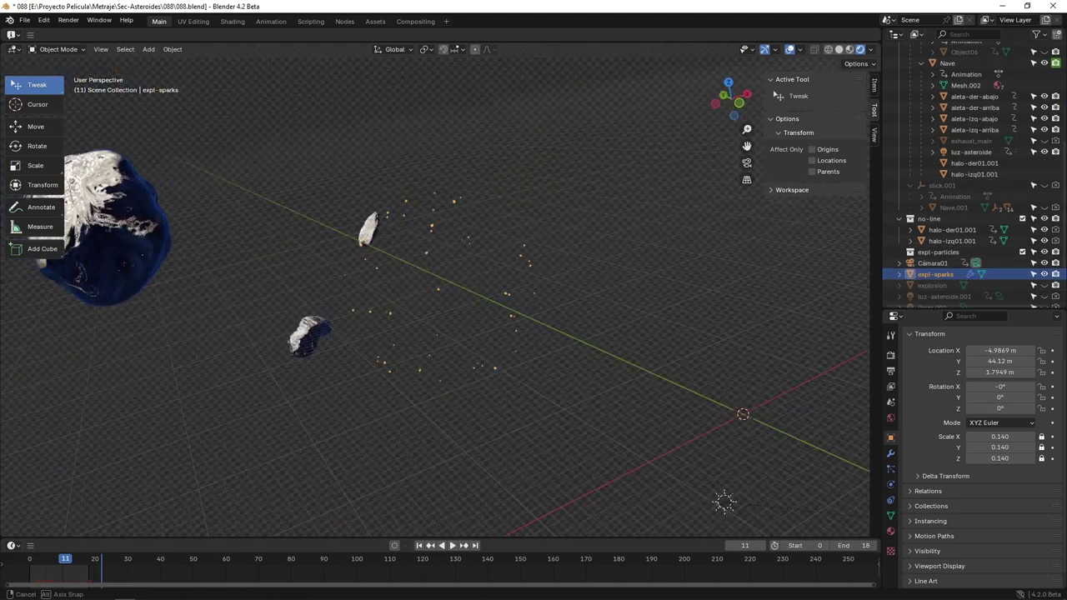
{"action": "middle_click_drag", "start_coordinate": [317, 300], "coordinate": [279, 266]}
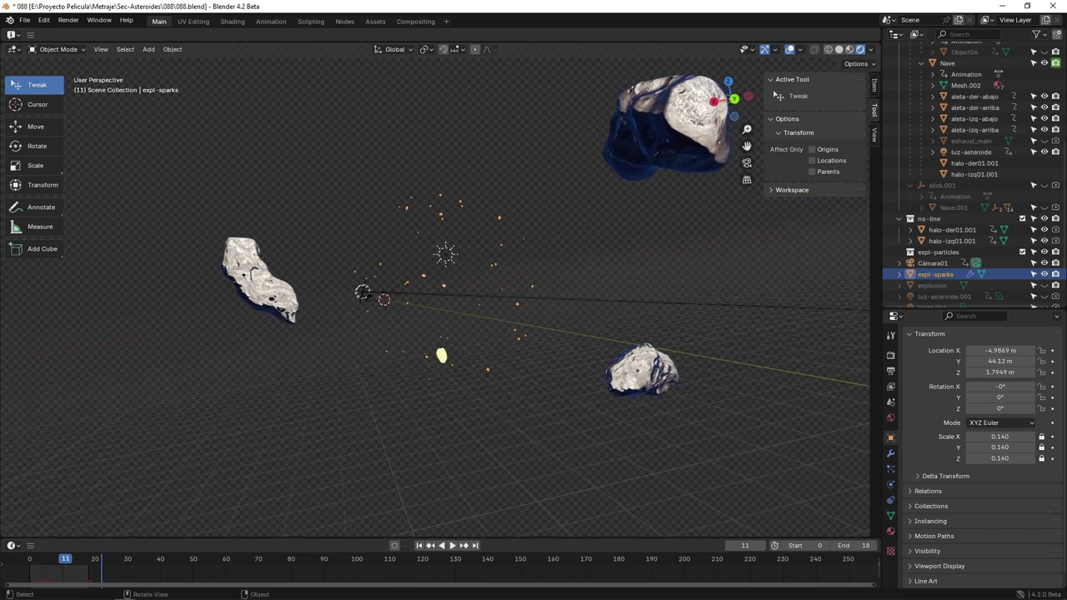
Select the yellow spark-particle object and frame it to inspect its shape up close
{"action": "middle_click_drag", "start_coordinate": [334, 367], "coordinate": [384, 316]}
{"action": "left_click", "coordinate": [365, 449]}
{"action": "key", "text": "KP_Decimal"}
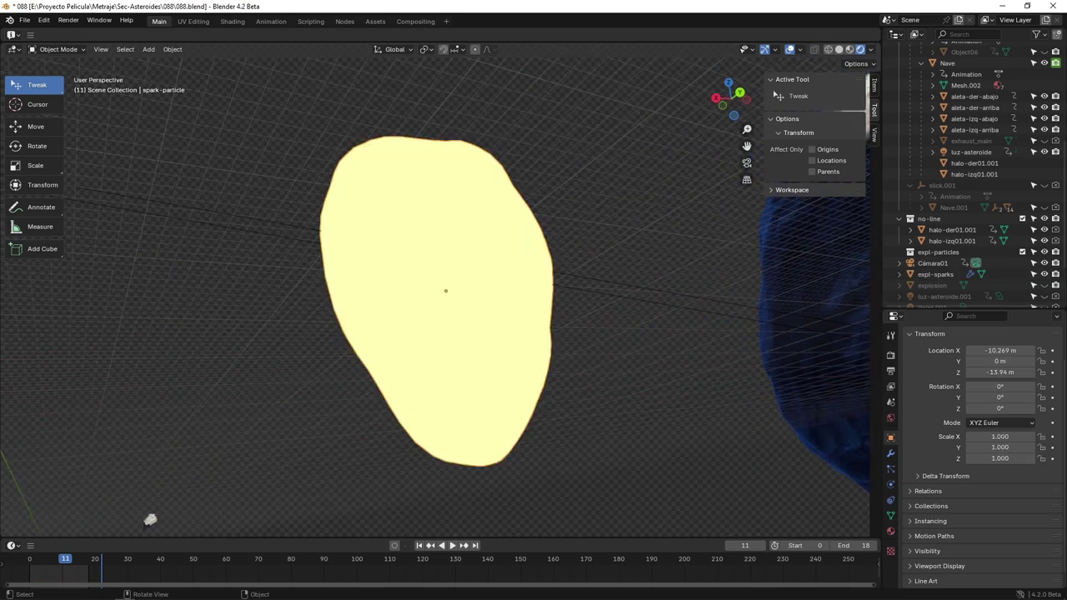
{"action": "scroll", "coordinate": [433, 292], "scroll_direction": "down", "scroll_amount": 2}
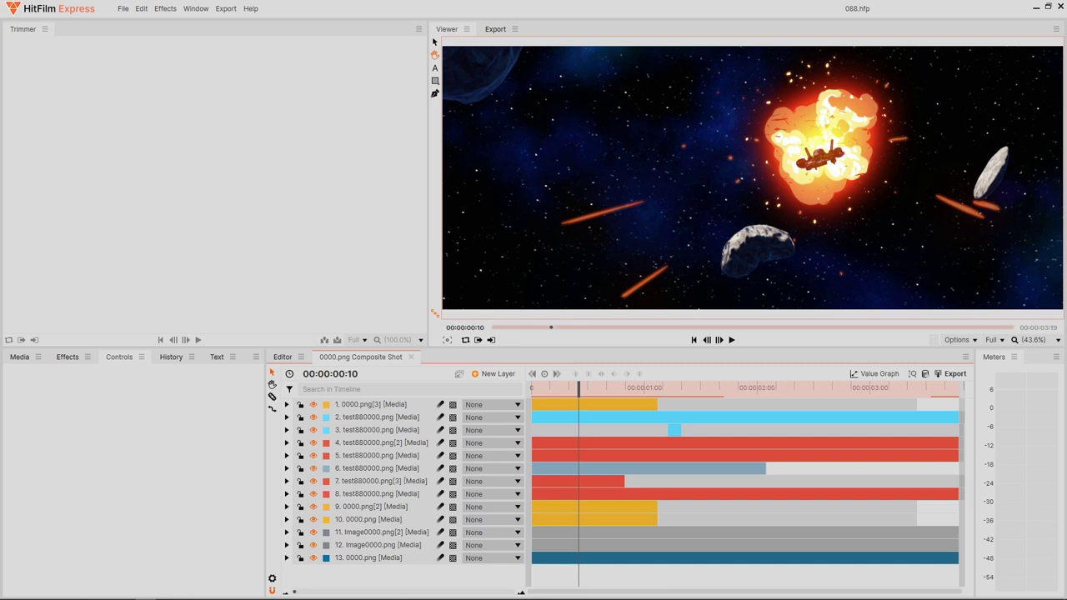
Switch to HitFilm Express and hide layer 10, 0000.png, and layer 1, 0000.png[3], in the explosion composite
{"action": "scroll", "coordinate": [909, 84], "scroll_direction": "up", "scroll_amount": 5}
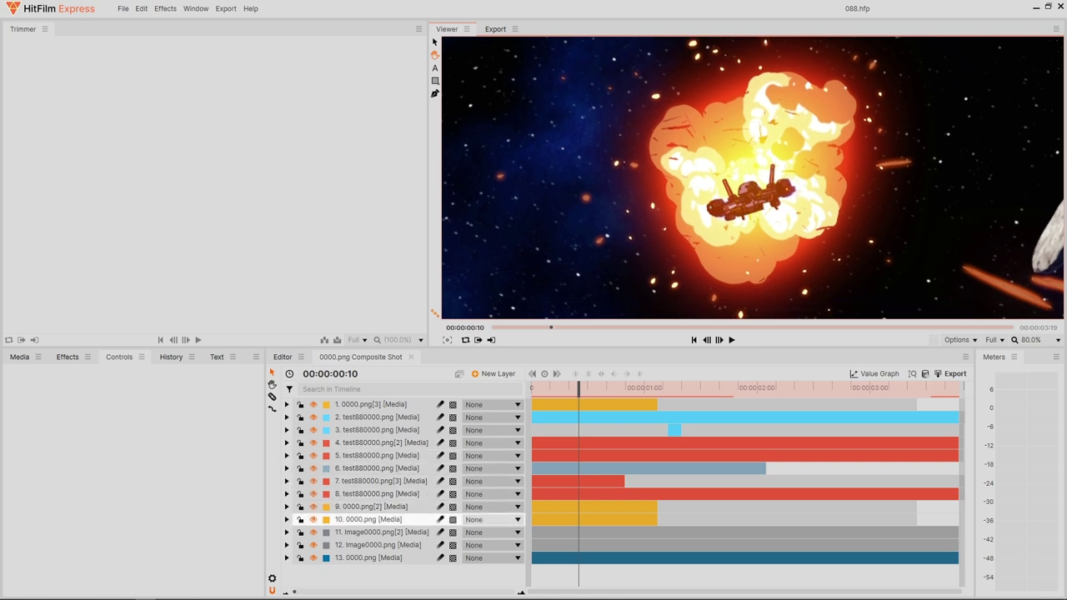
{"action": "left_click", "coordinate": [313, 519]}
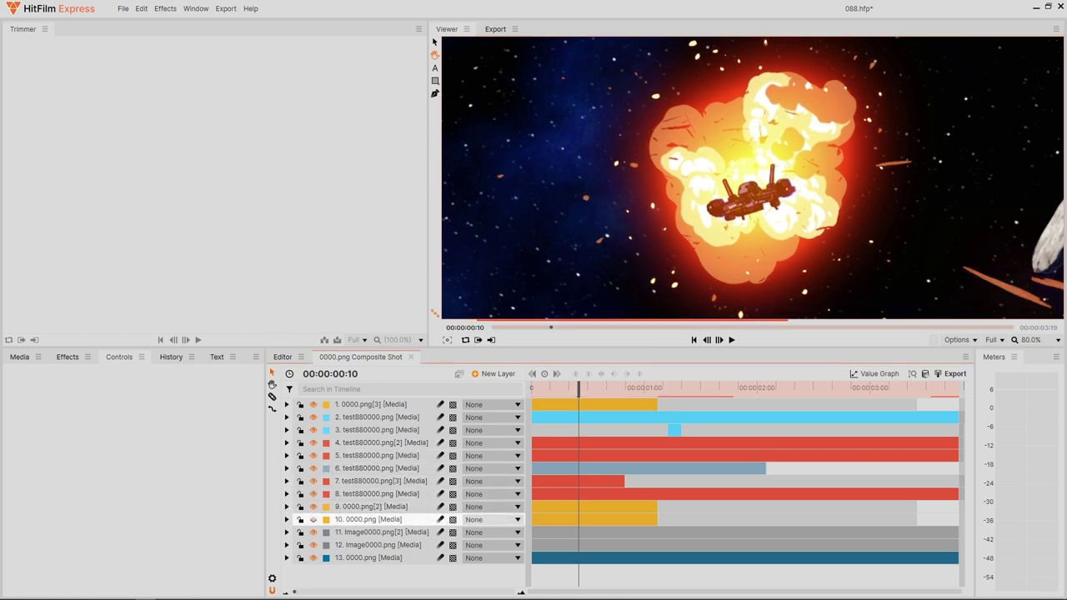
{"action": "left_click", "coordinate": [313, 405]}
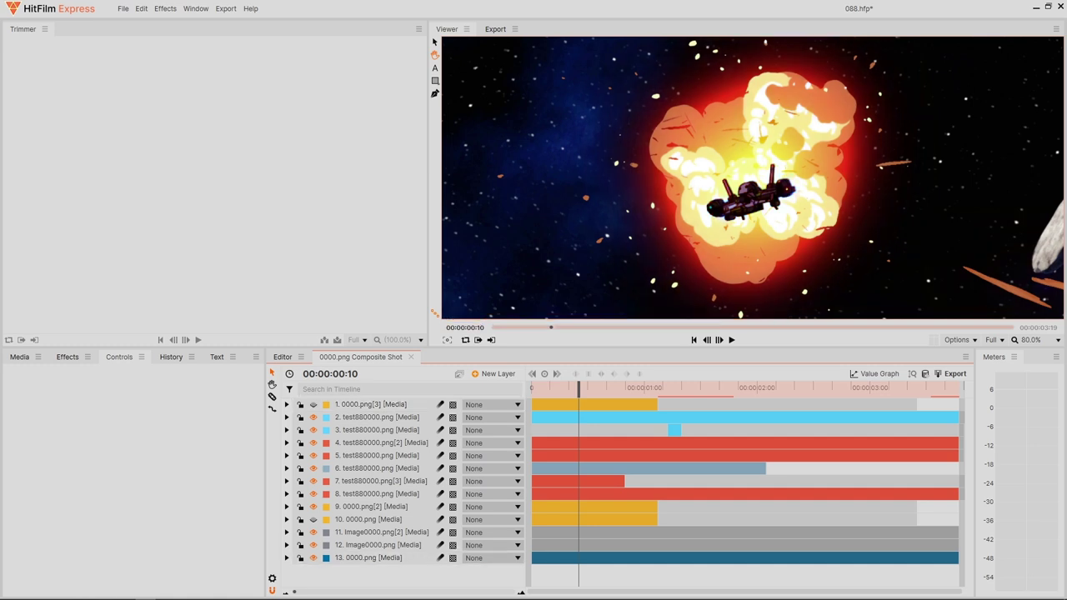
Expand the effects of layer 9, 0000.png[2], compare the explosion without Glow, and leave Glow enabled
{"action": "left_click", "coordinate": [287, 507]}
{"action": "left_click", "coordinate": [298, 546]}
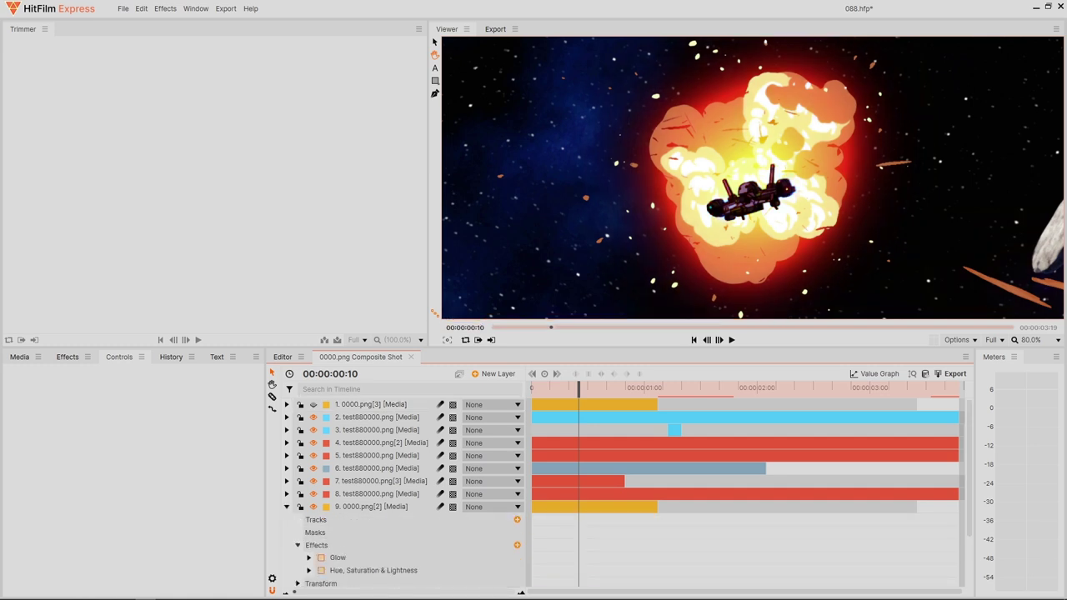
{"action": "scroll", "coordinate": [308, 538], "scroll_direction": "down", "scroll_amount": 1}
{"action": "left_click", "coordinate": [321, 534]}
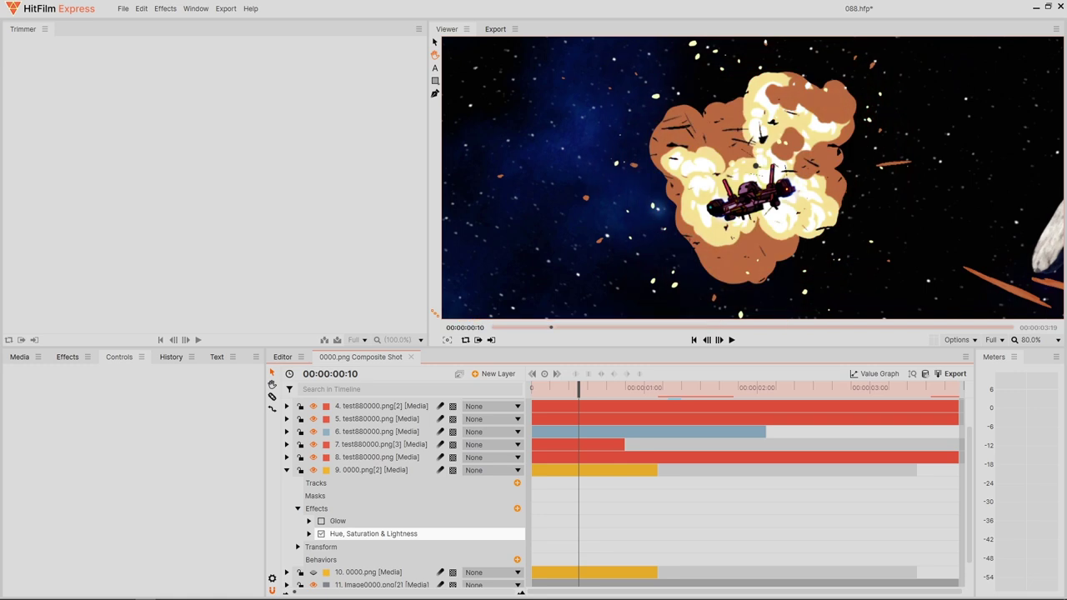
{"action": "left_click", "coordinate": [321, 534]}
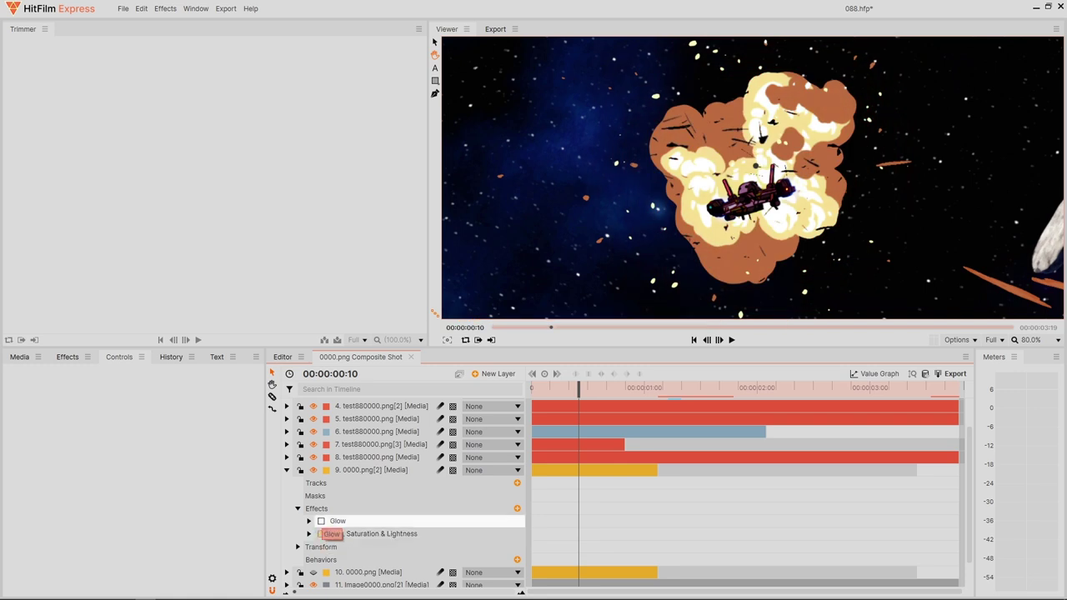
{"action": "left_click", "coordinate": [321, 521]}
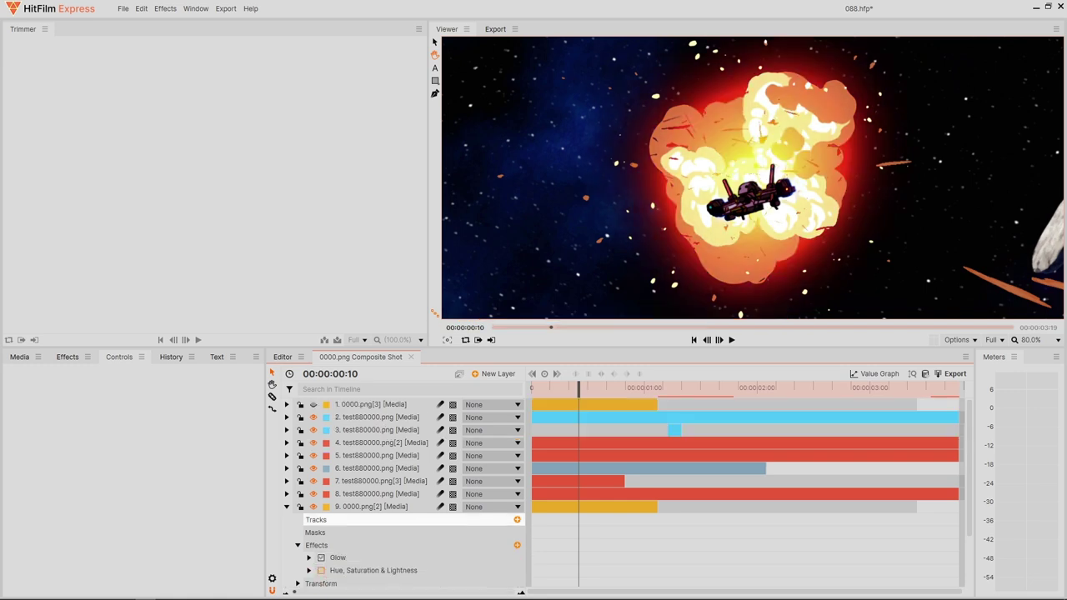
{"action": "scroll", "coordinate": [321, 521], "scroll_direction": "up", "scroll_amount": 1}
{"action": "scroll", "coordinate": [315, 406], "scroll_direction": "down", "scroll_amount": 2}
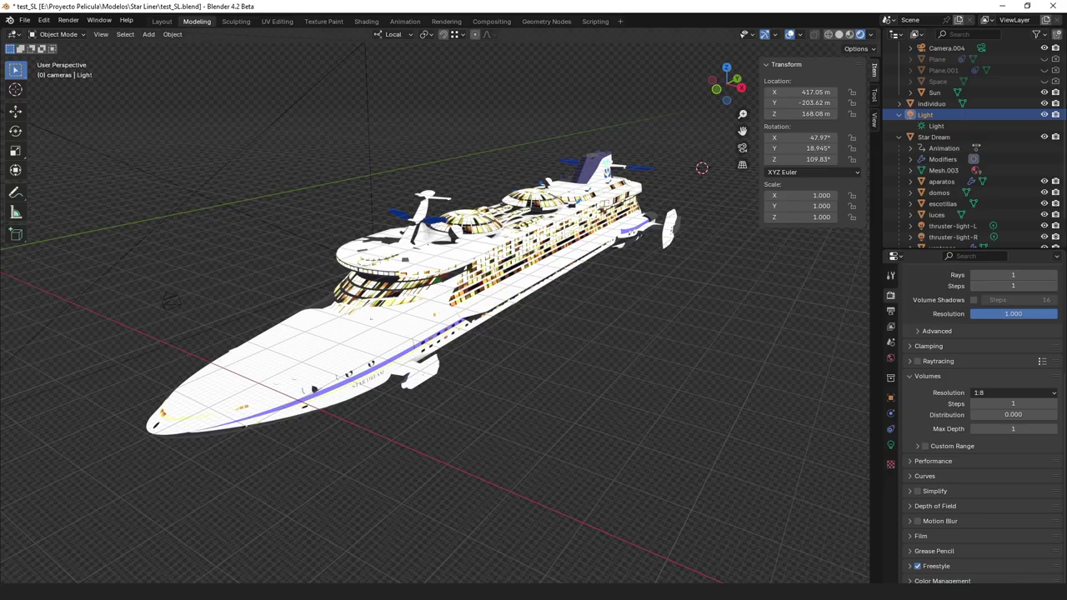
Switch to Blender's test_SL.blend and orbit around the Star Dream ship to examine its other side
{"action": "middle_click_drag", "start_coordinate": [550, 334], "coordinate": [119, 360]}
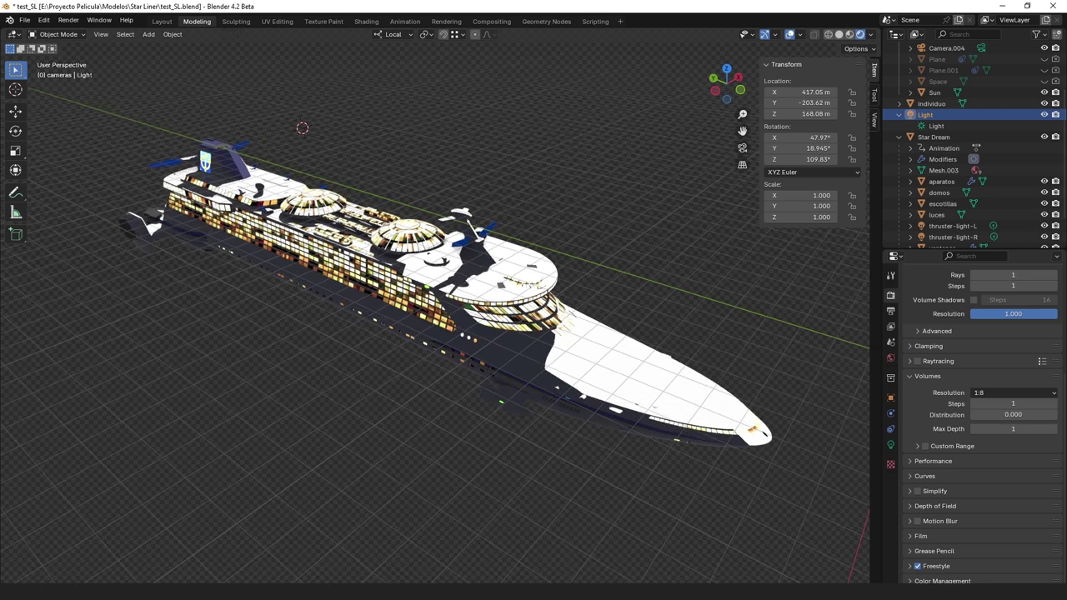